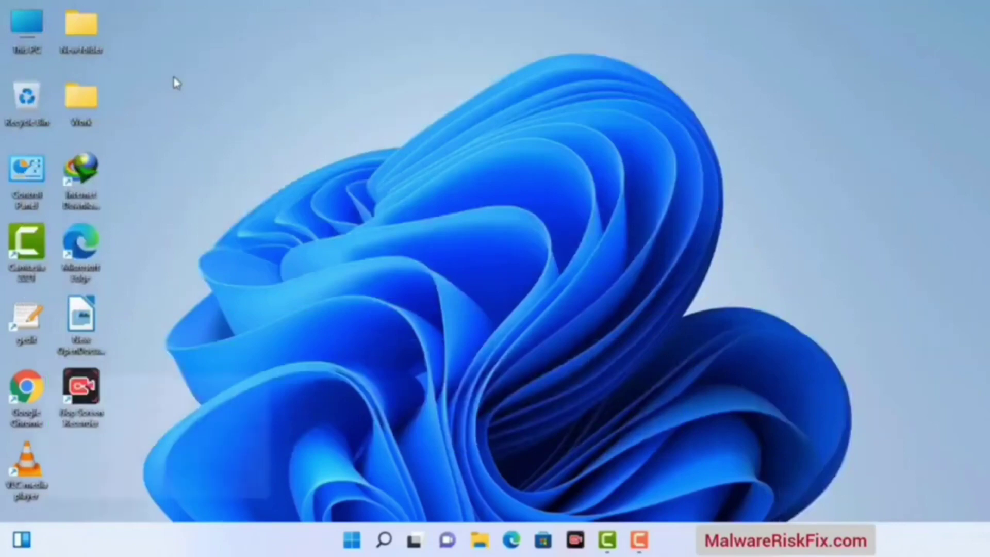
Launch System Configuration by running msconfig from the Run dialog.
{"action": "key", "text": "super+r"}
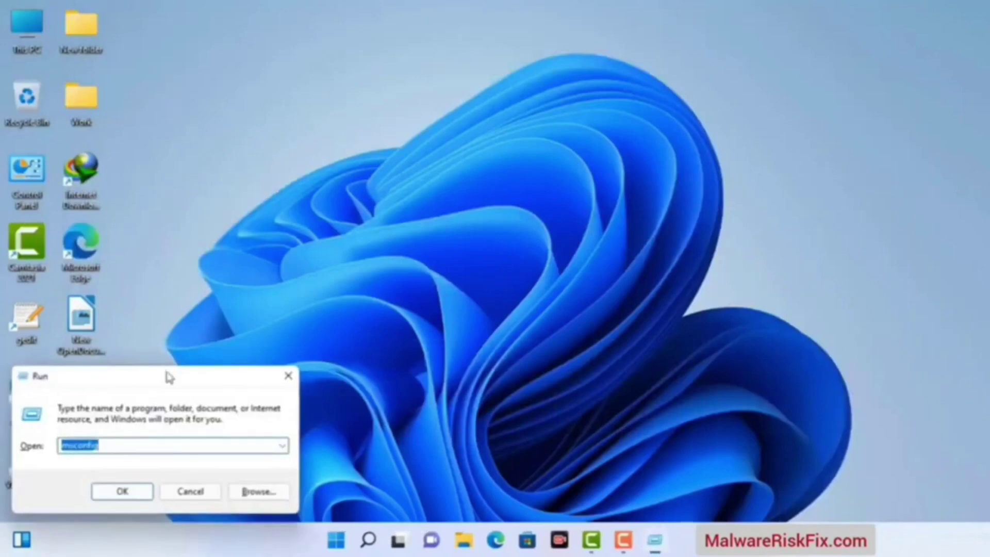
{"action": "left_click_drag", "start_coordinate": [169, 378], "coordinate": [435, 122]}
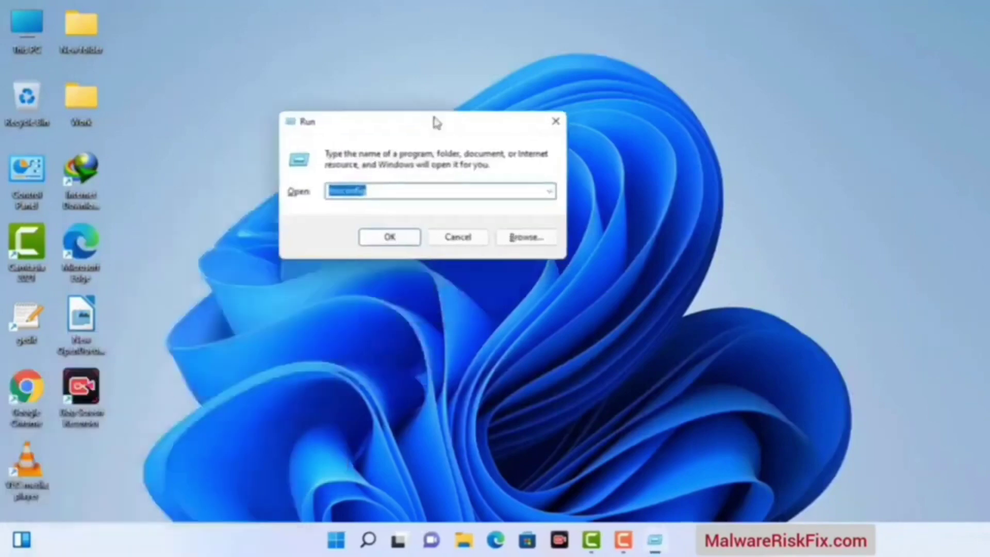
{"action": "left_click", "coordinate": [394, 195]}
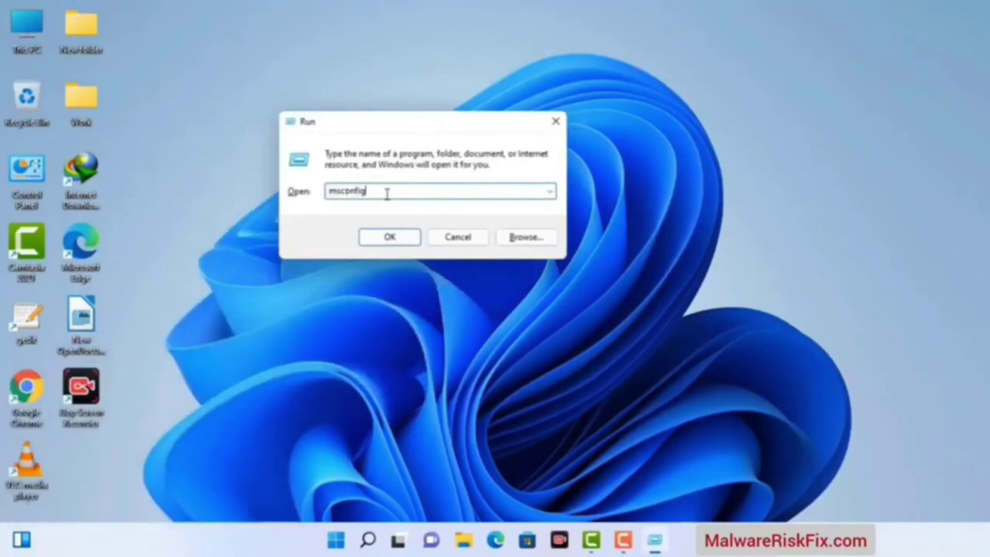
{"action": "left_click", "coordinate": [384, 243]}
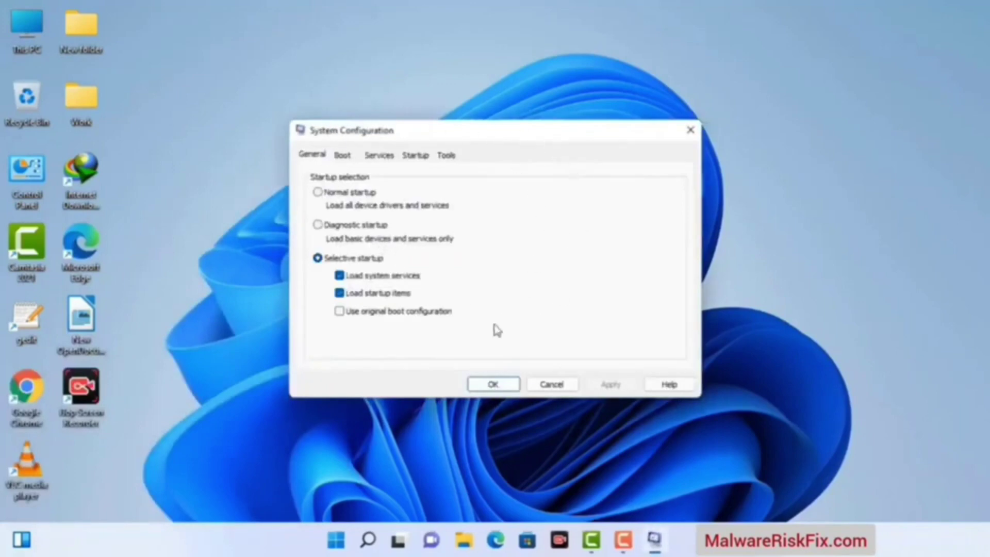
Enable Safe boot with the Network option on the Boot tab, apply it, and restart.
{"action": "left_click", "coordinate": [343, 157]}
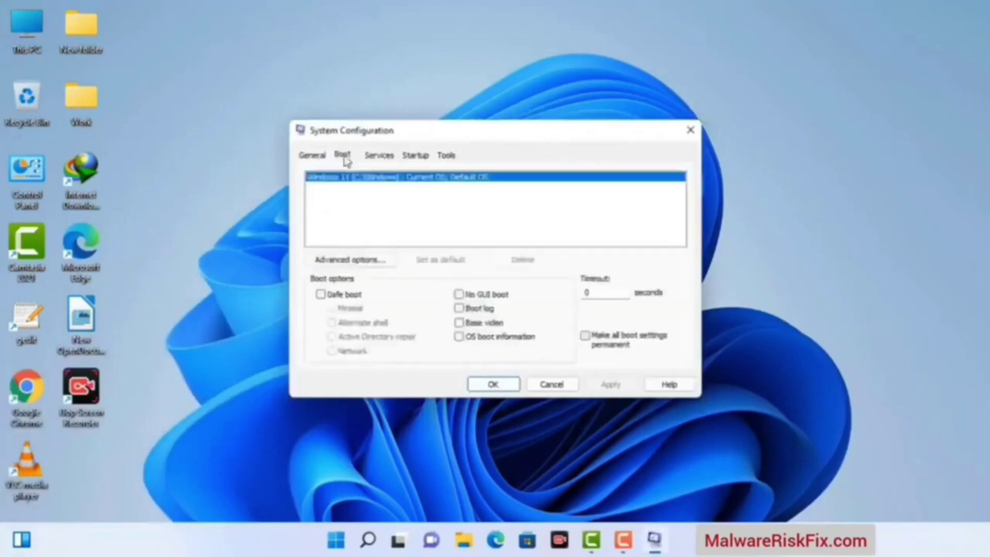
{"action": "left_click", "coordinate": [320, 295]}
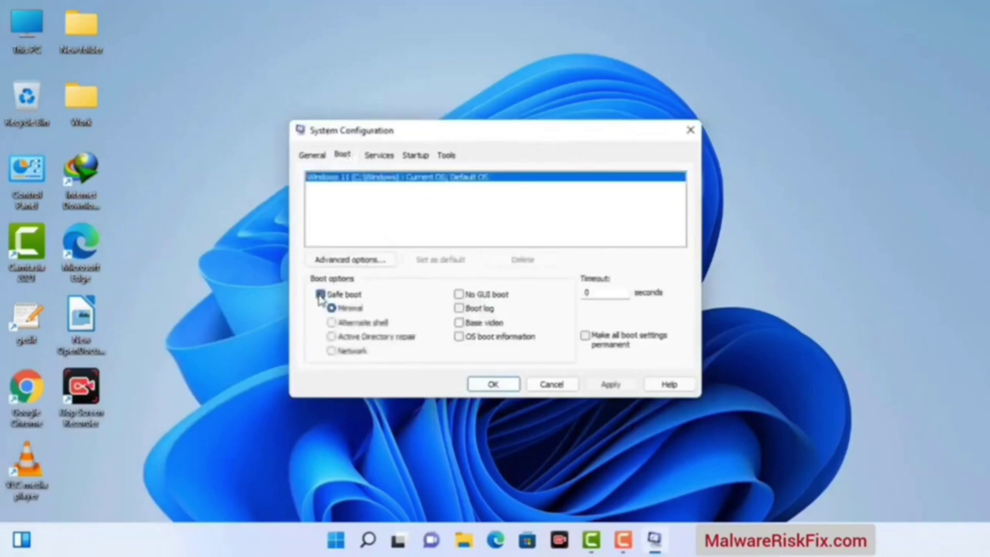
{"action": "left_click", "coordinate": [345, 355]}
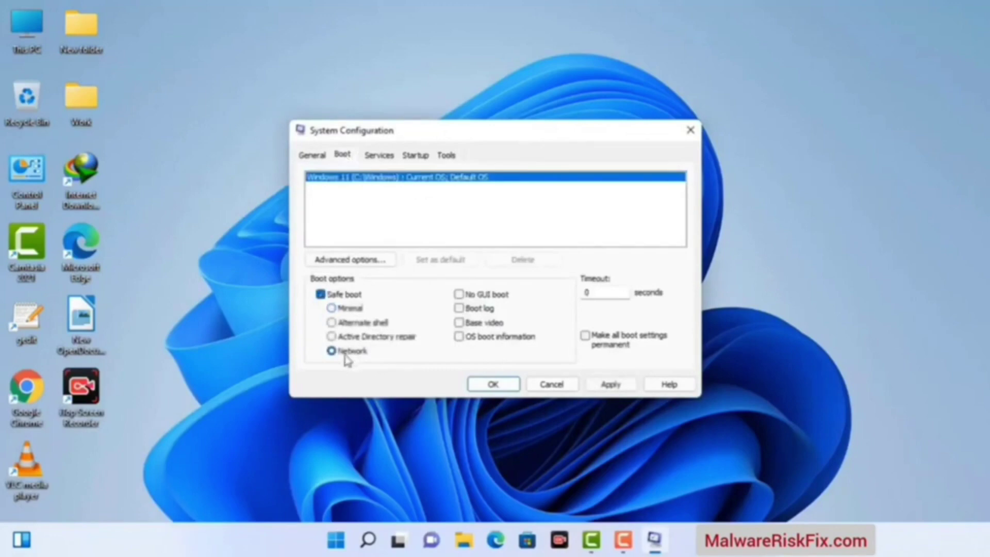
{"action": "left_click", "coordinate": [611, 385]}
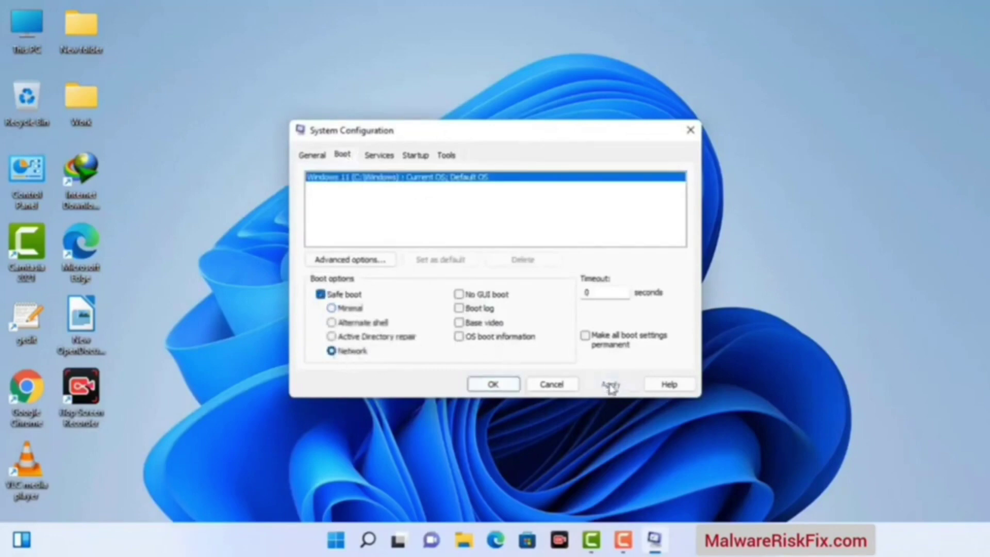
{"action": "left_click", "coordinate": [493, 384]}
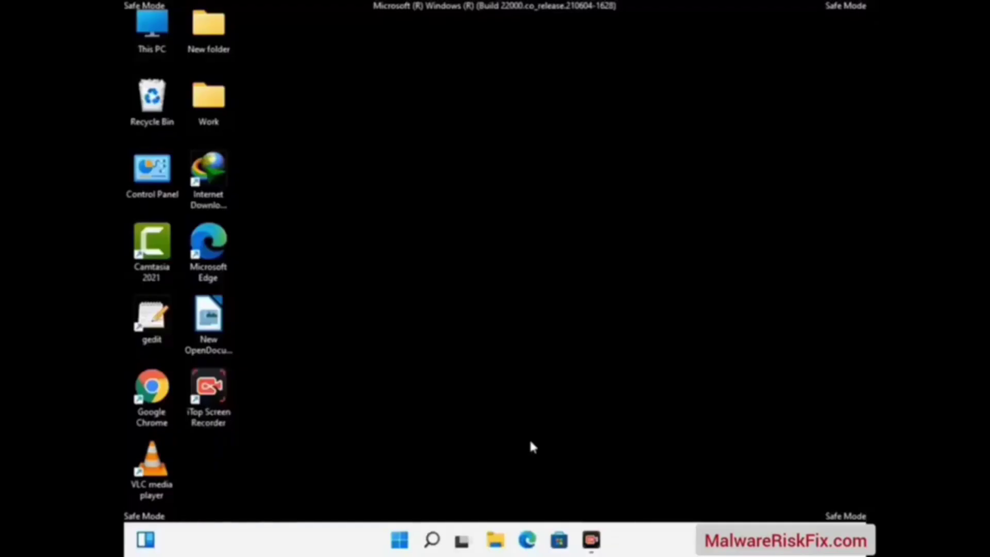
Turn on 'Show hidden files, folders, and drives' in File Explorer Options, then close Control Panel.
{"action": "double_click", "coordinate": [153, 187]}
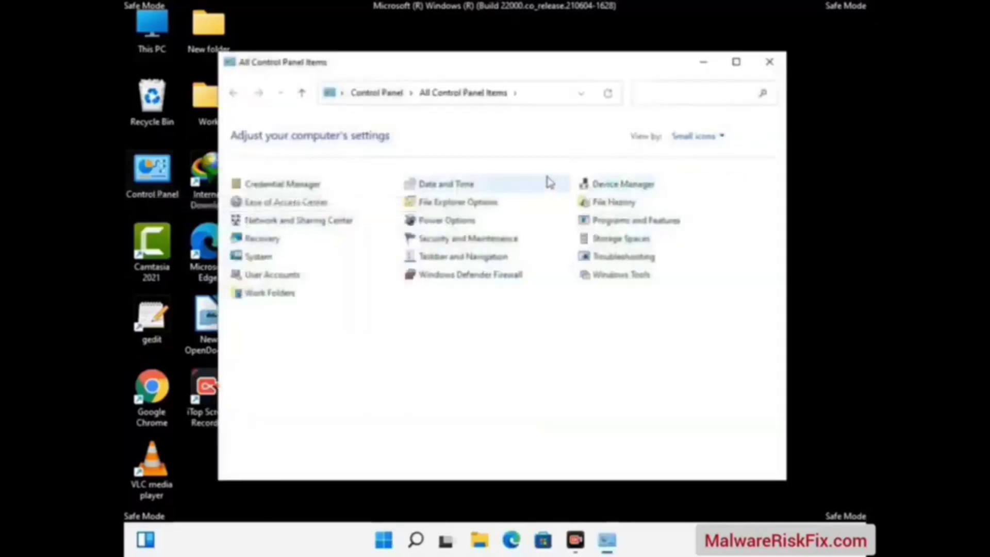
{"action": "left_click", "coordinate": [477, 206]}
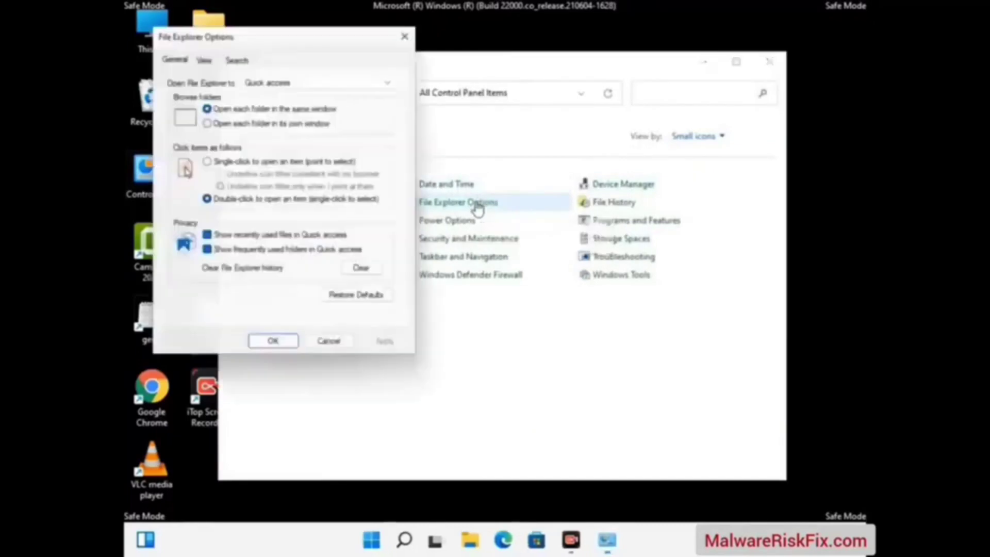
{"action": "left_click", "coordinate": [203, 55]}
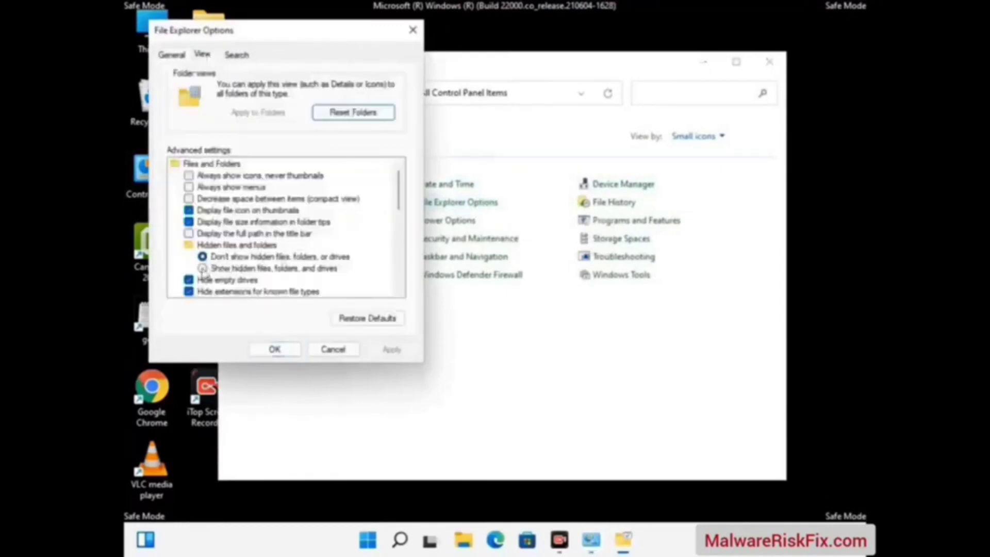
{"action": "left_click", "coordinate": [203, 269]}
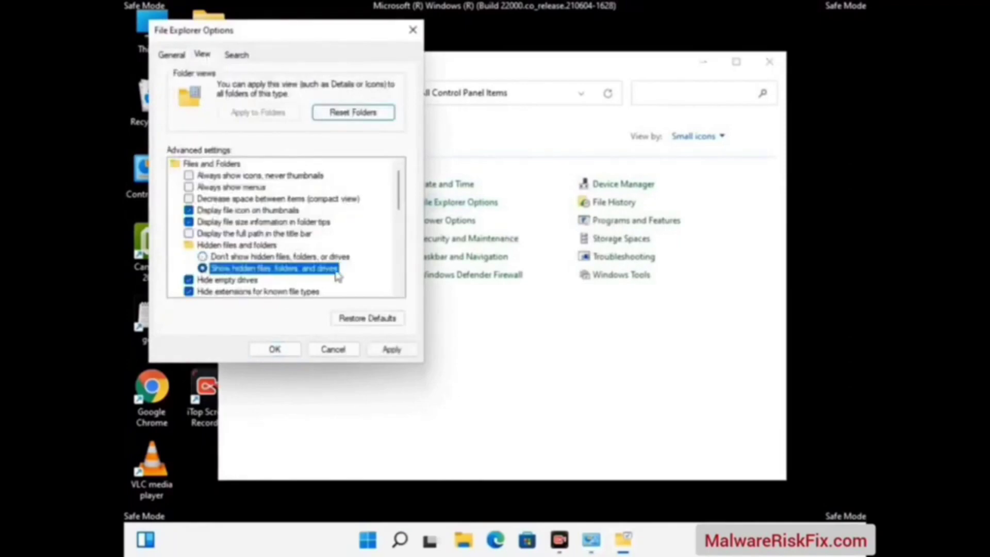
{"action": "left_click", "coordinate": [391, 351]}
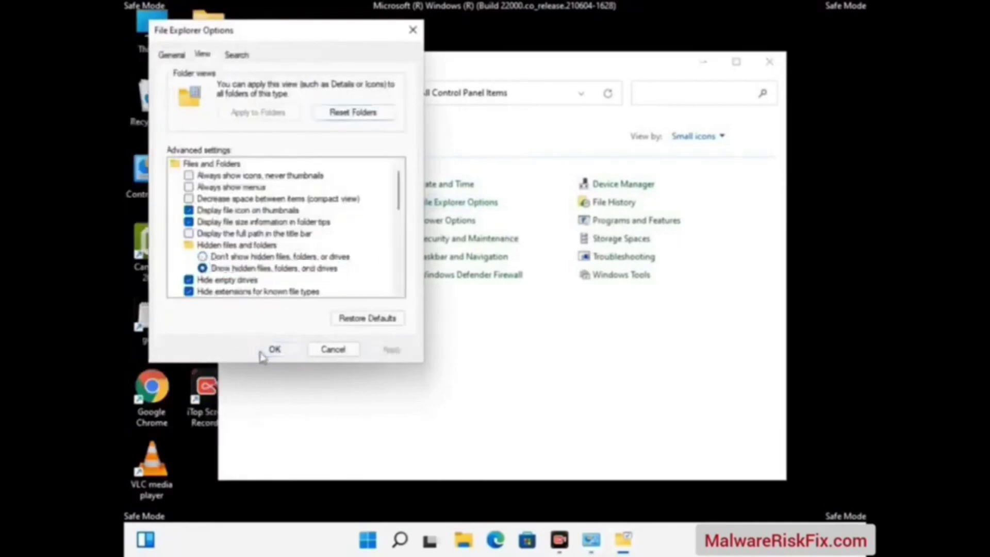
{"action": "left_click", "coordinate": [261, 353]}
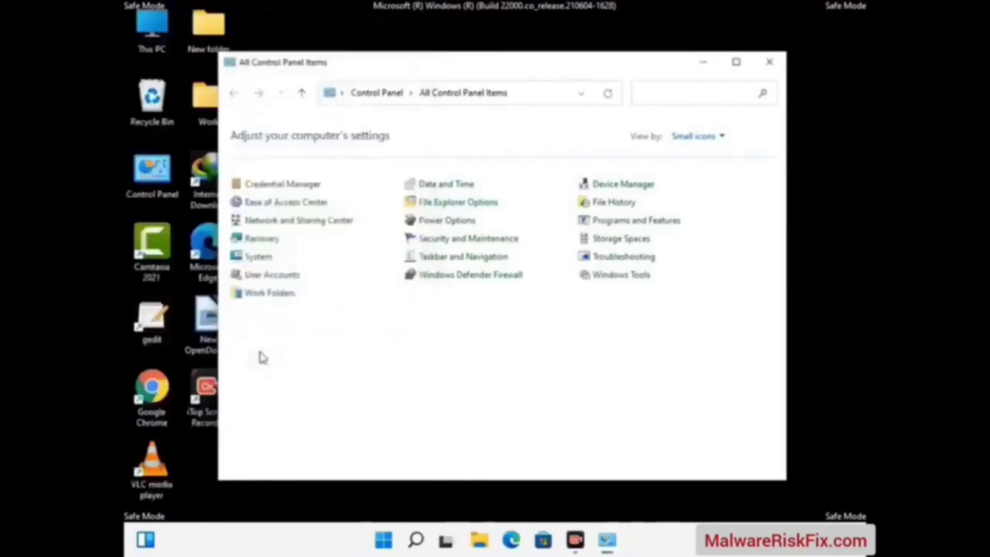
{"action": "left_click", "coordinate": [768, 62]}
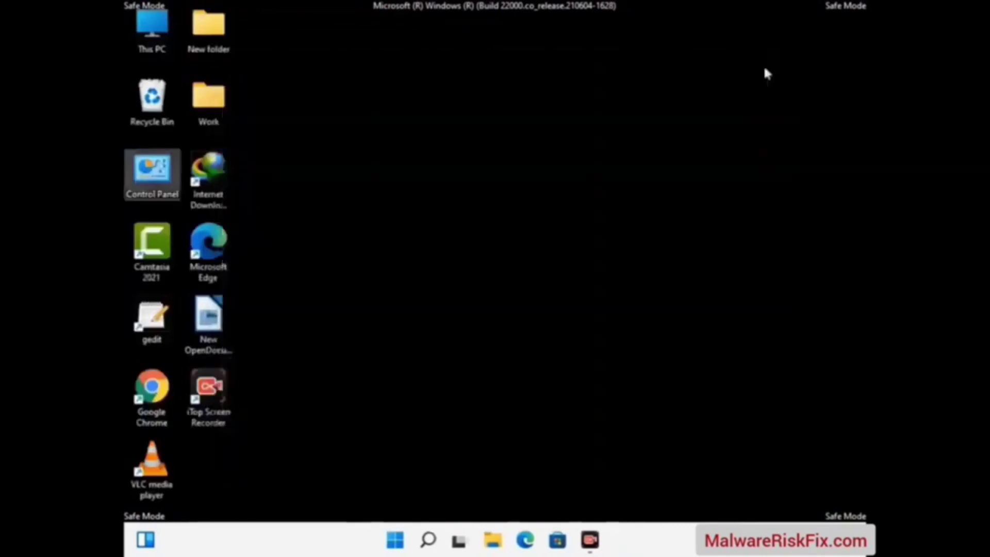
Browse from This PC to C:\Windows\System32\drivers\etc in File Explorer.
{"action": "double_click", "coordinate": [147, 48]}
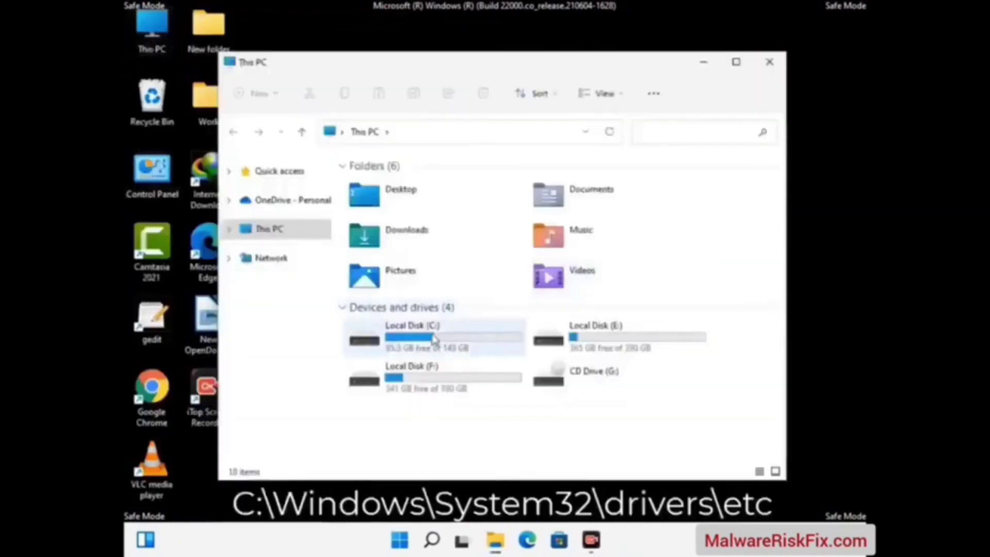
{"action": "left_click", "coordinate": [433, 337]}
{"action": "double_click", "coordinate": [434, 338]}
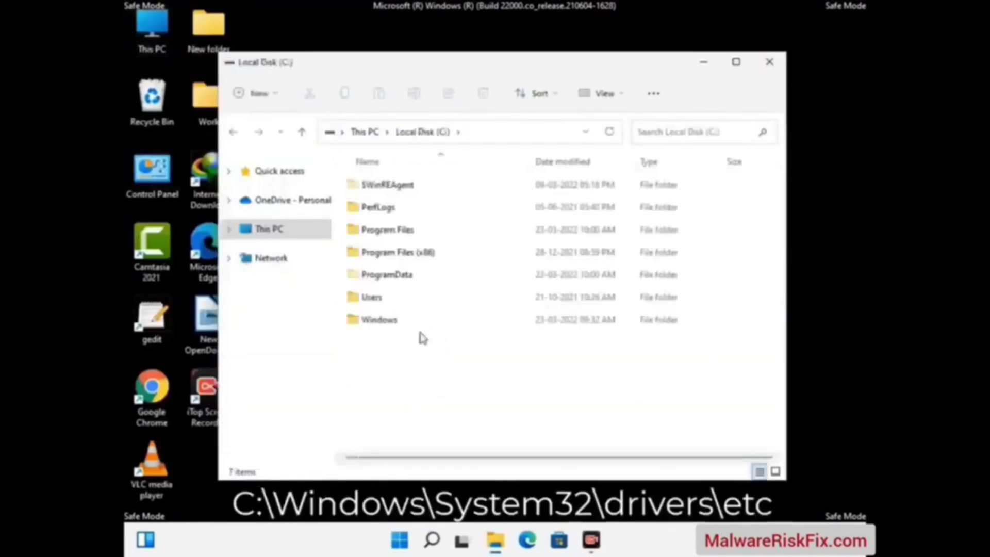
{"action": "double_click", "coordinate": [372, 321]}
{"action": "scroll", "coordinate": [464, 330], "scroll_direction": "down", "scroll_amount": 10}
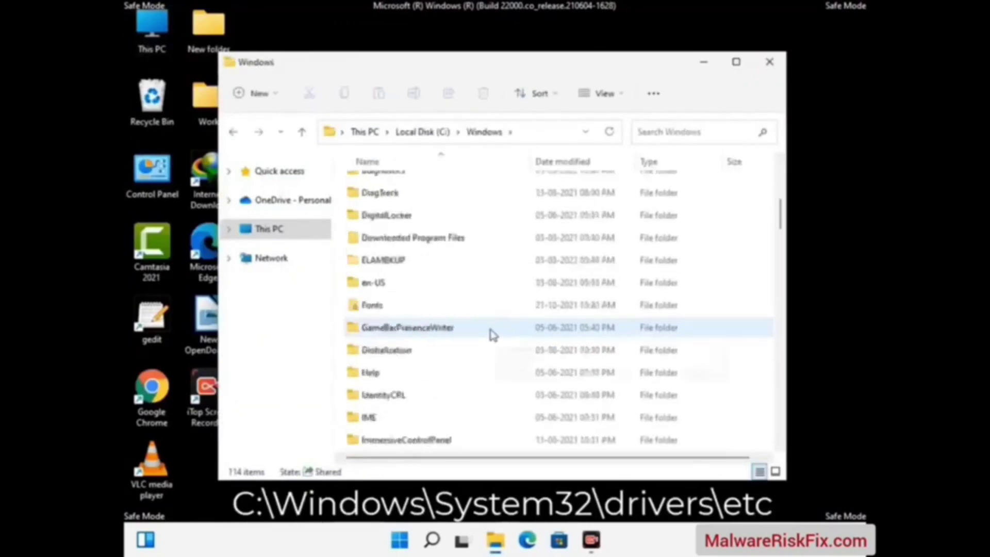
{"action": "scroll", "coordinate": [489, 333], "scroll_direction": "down", "scroll_amount": 6}
{"action": "scroll", "coordinate": [469, 335], "scroll_direction": "down", "scroll_amount": 3}
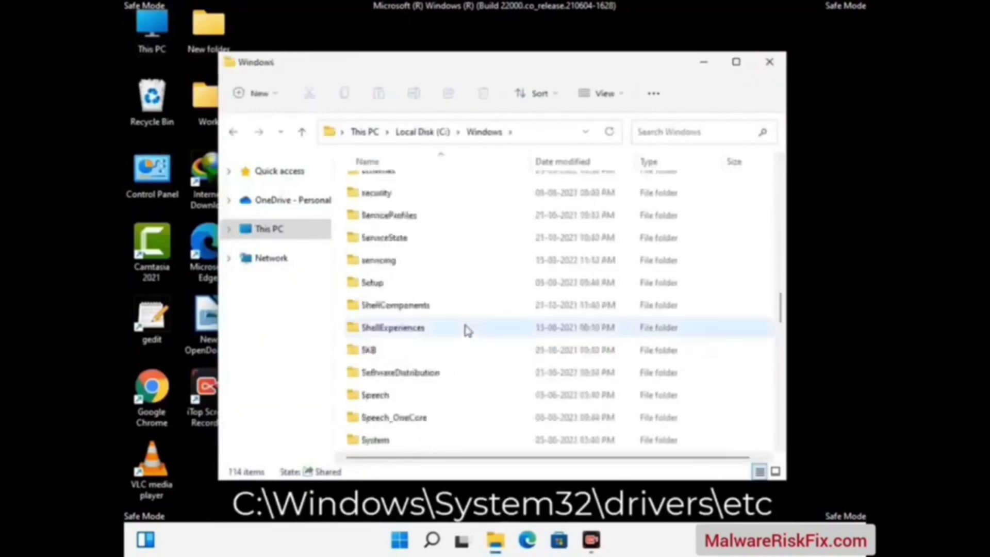
{"action": "scroll", "coordinate": [459, 366], "scroll_direction": "down", "scroll_amount": 1}
{"action": "double_click", "coordinate": [377, 327]}
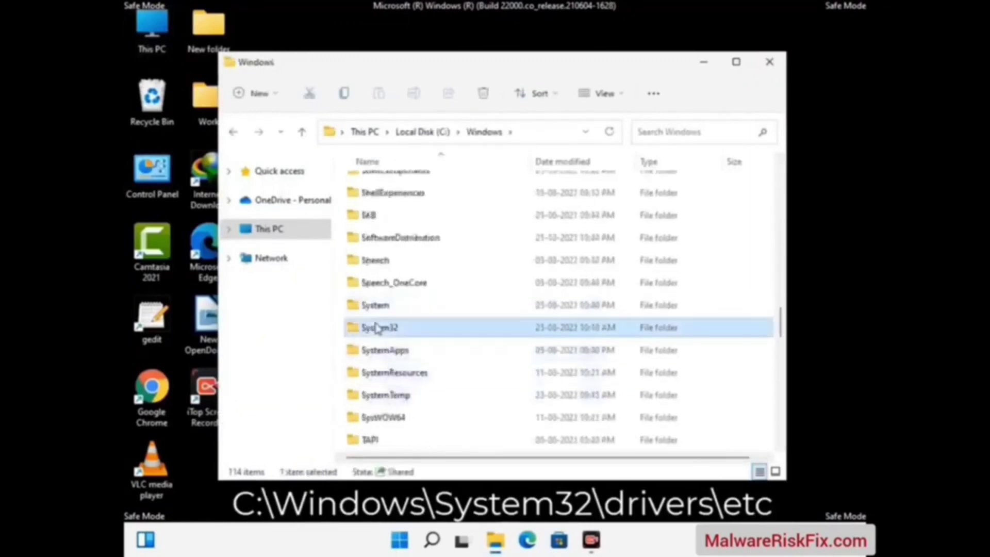
{"action": "scroll", "coordinate": [427, 335], "scroll_direction": "down", "scroll_amount": 5}
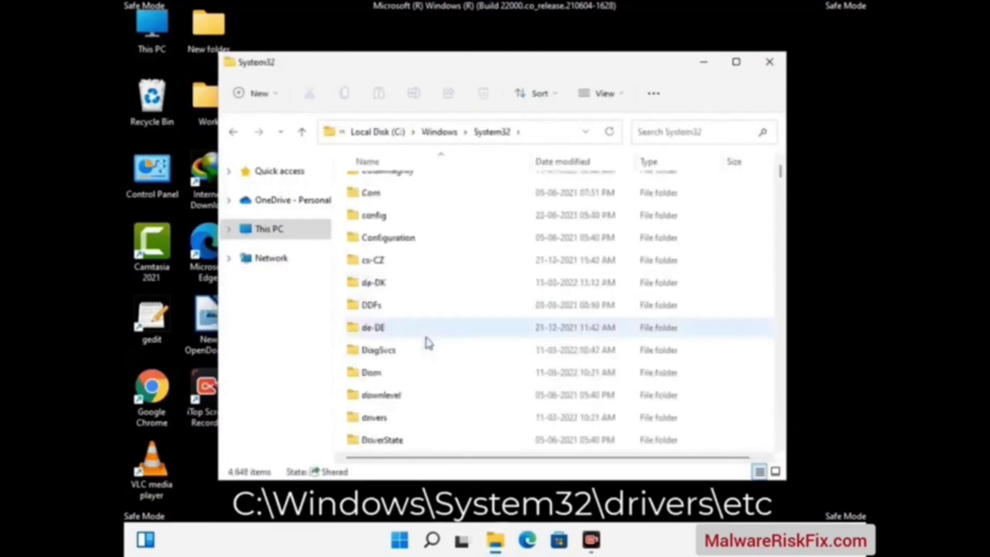
{"action": "double_click", "coordinate": [386, 421]}
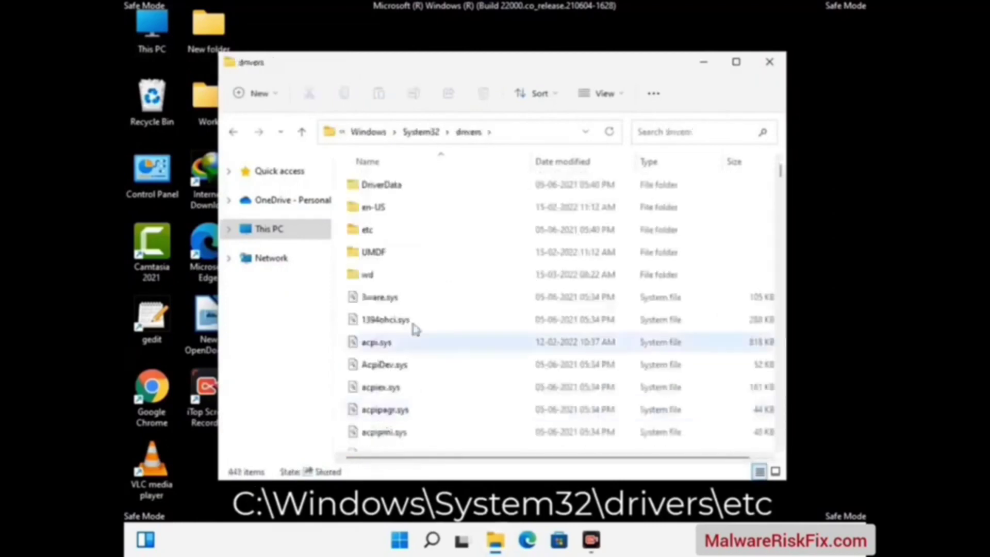
{"action": "double_click", "coordinate": [367, 231]}
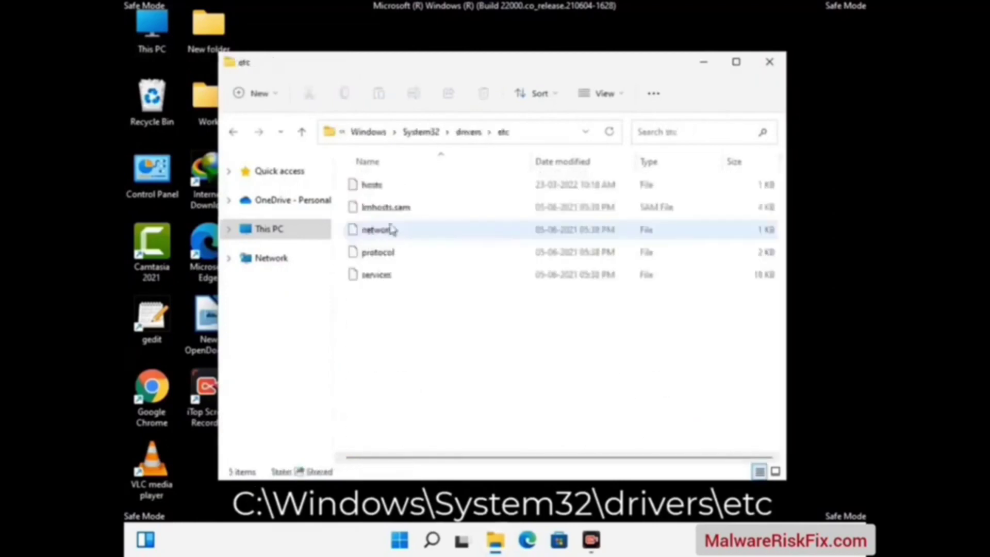
Open the hosts file with Notepad.
{"action": "left_click", "coordinate": [380, 194]}
{"action": "double_click", "coordinate": [381, 194]}
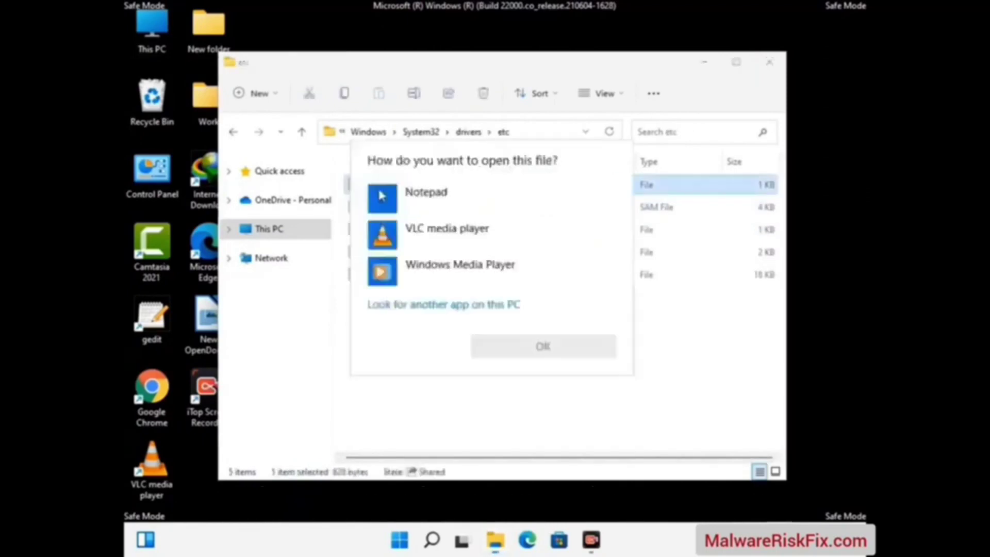
{"action": "left_click", "coordinate": [441, 198]}
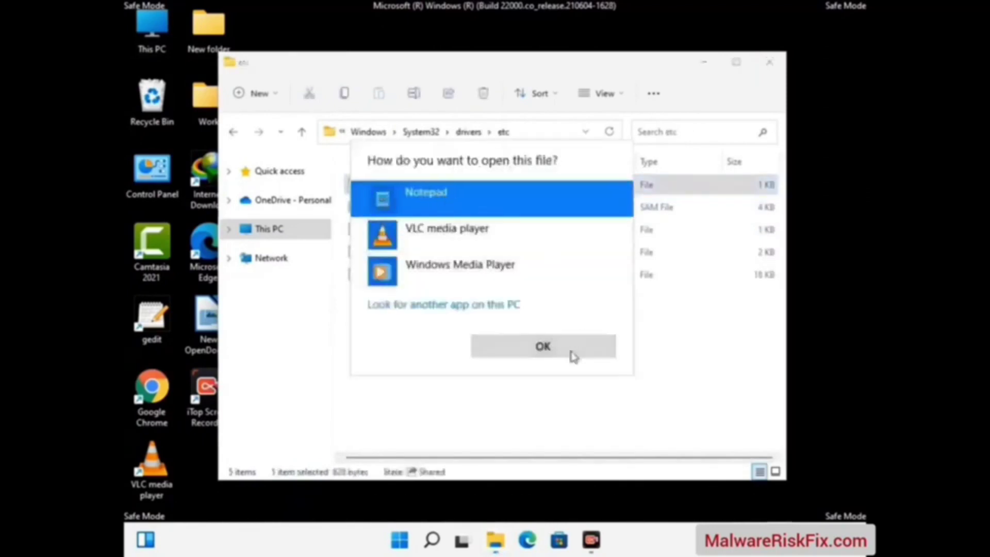
{"action": "left_click", "coordinate": [547, 350]}
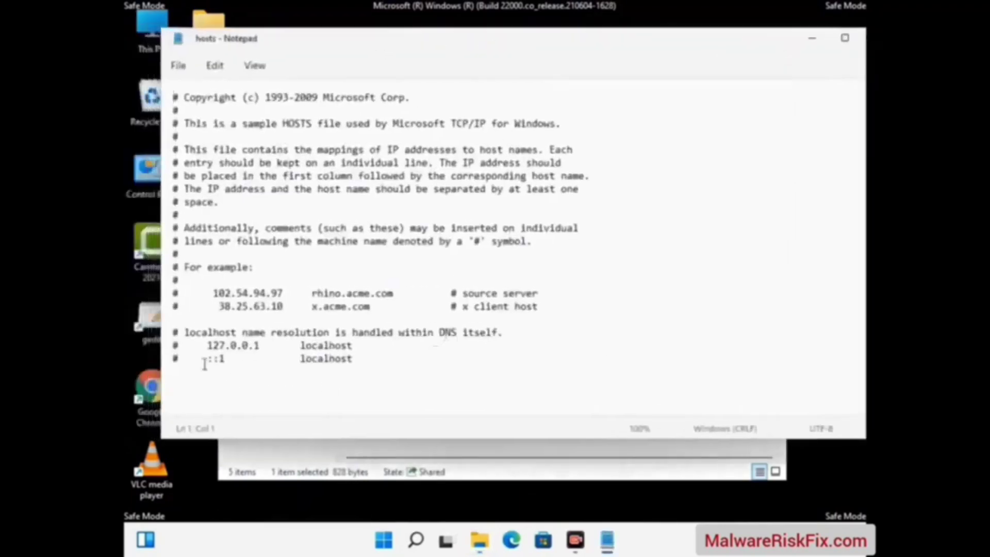
Add an empty line after the last localhost entry and save the hosts file.
{"action": "left_click", "coordinate": [371, 363]}
{"action": "key", "text": "Return"}
{"action": "scroll", "coordinate": [379, 232], "scroll_direction": "down", "scroll_amount": 1}
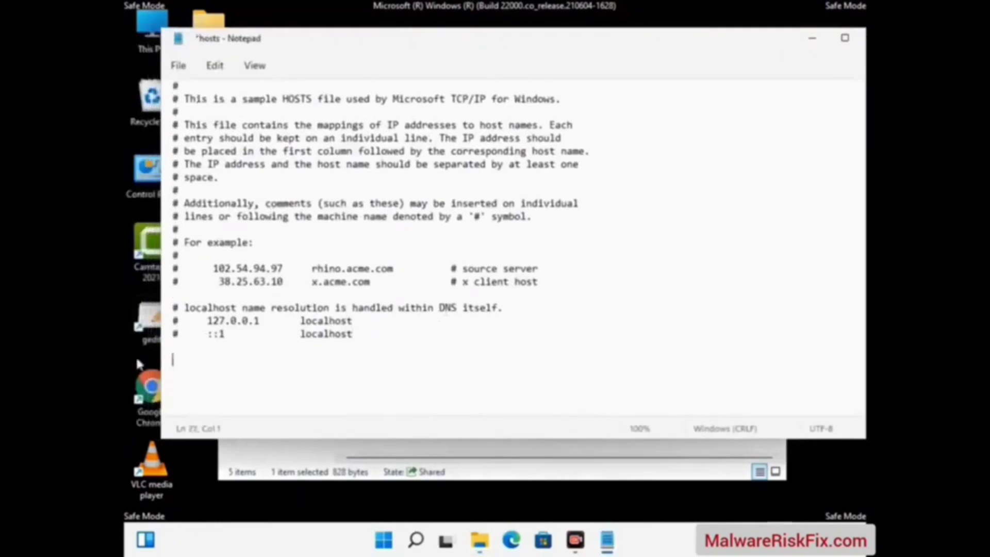
{"action": "left_click", "coordinate": [179, 67]}
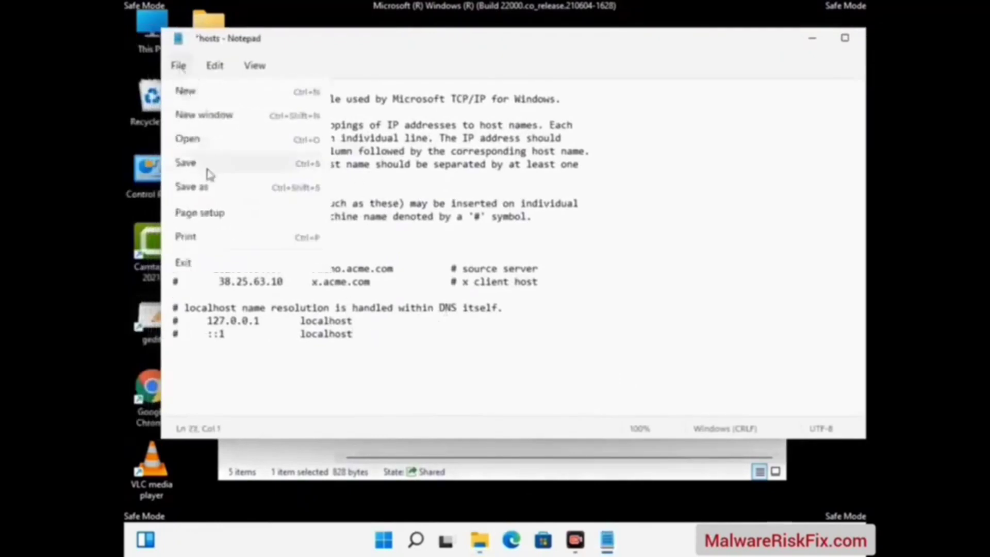
{"action": "left_click", "coordinate": [187, 164]}
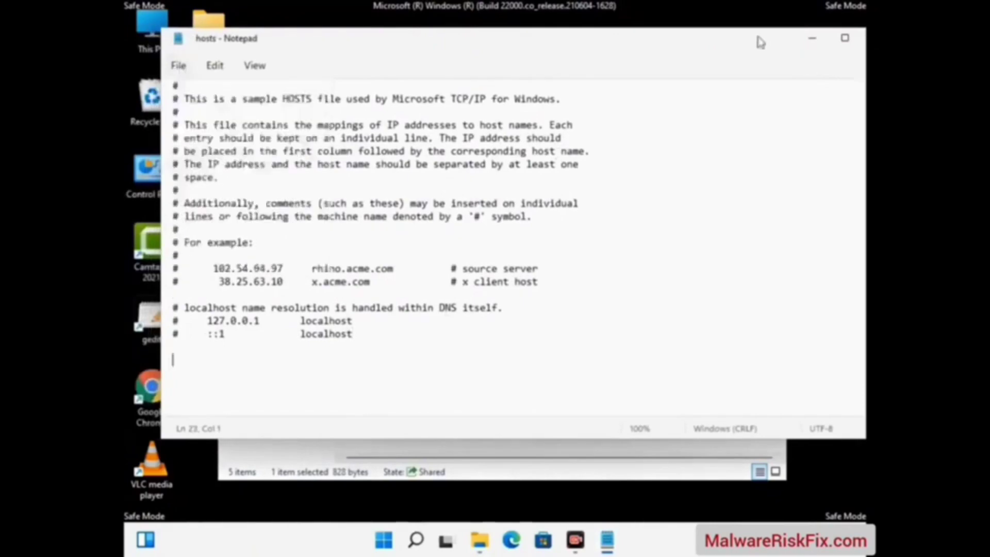
Close Notepad and the File Explorer window.
{"action": "left_click_drag", "start_coordinate": [745, 41], "coordinate": [631, 43]}
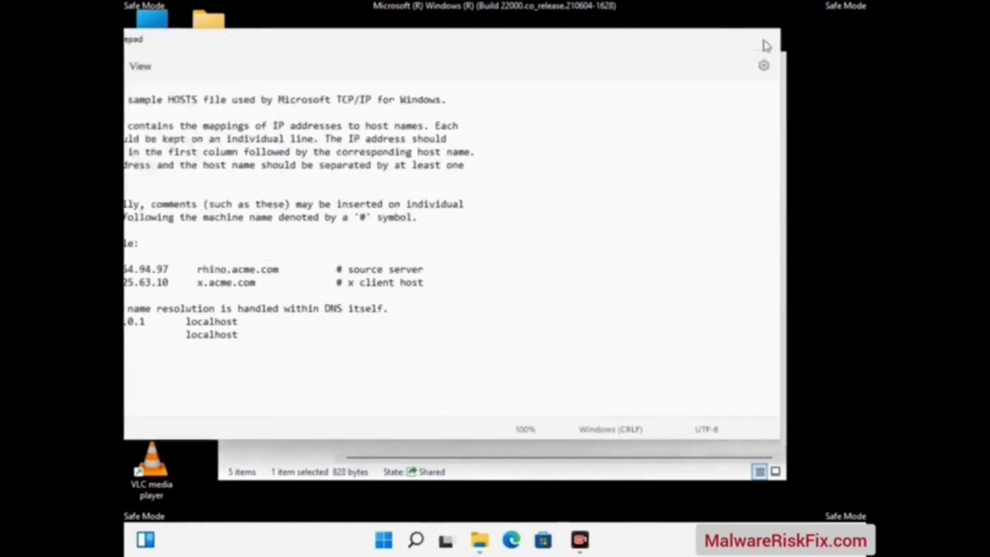
{"action": "left_click", "coordinate": [762, 41]}
{"action": "left_click", "coordinate": [772, 62]}
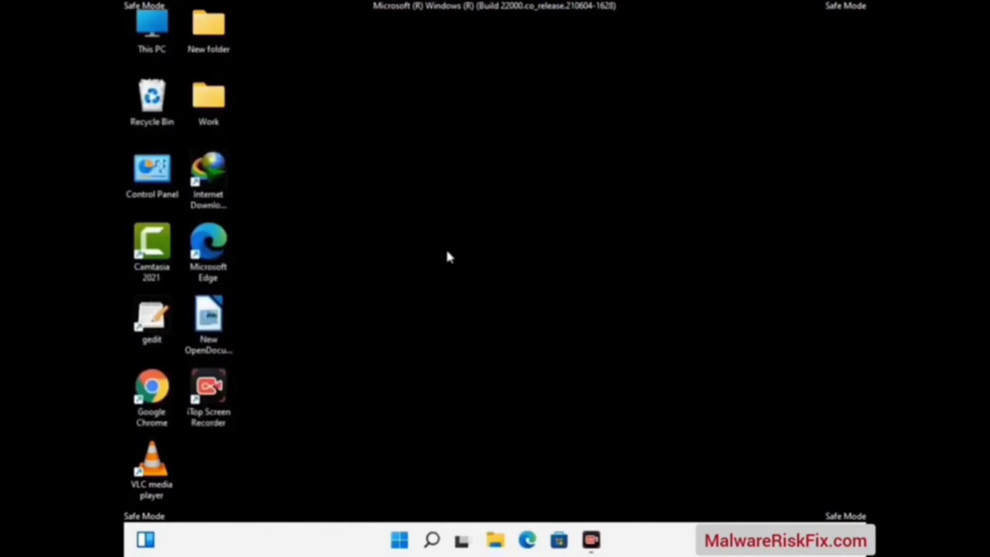
Run %appdata% from the Run dialog to open AppData\Roaming.
{"action": "key", "text": "super+r"}
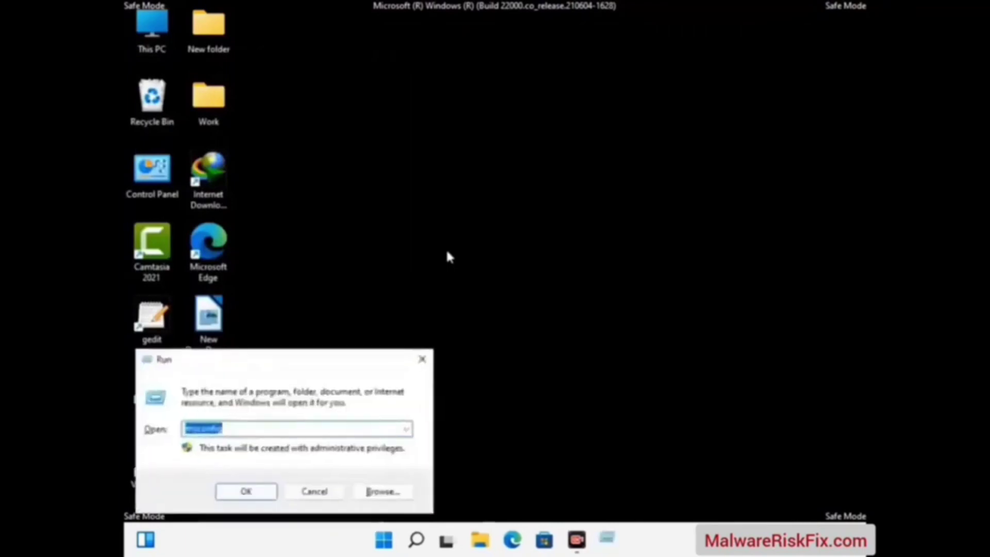
{"action": "left_click_drag", "start_coordinate": [284, 357], "coordinate": [460, 153]}
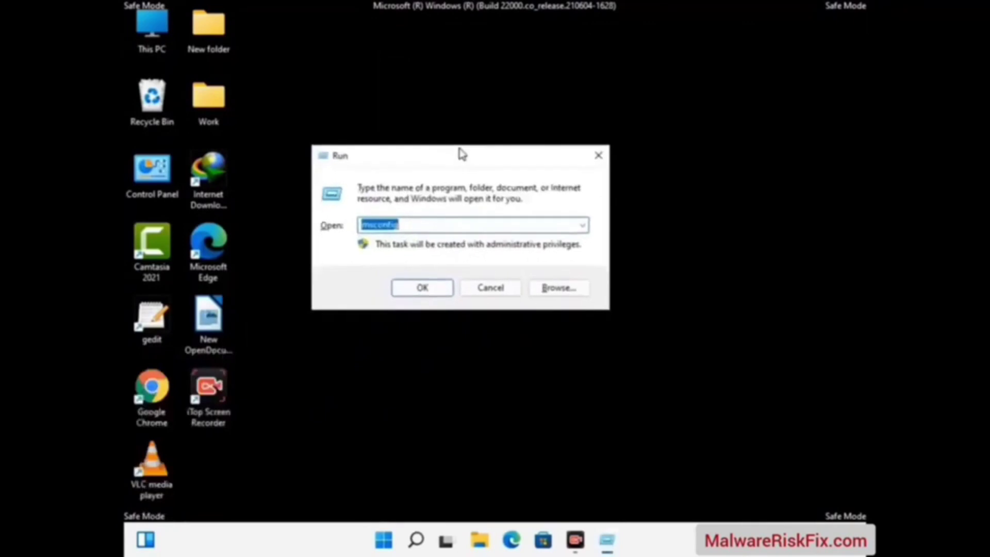
{"action": "type", "text": "%"}
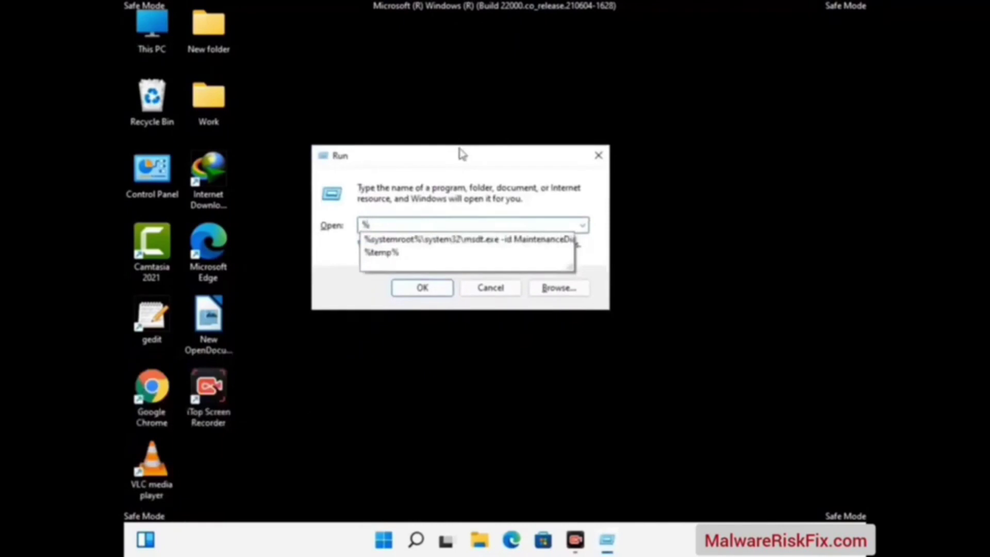
{"action": "type", "text": "appdata%"}
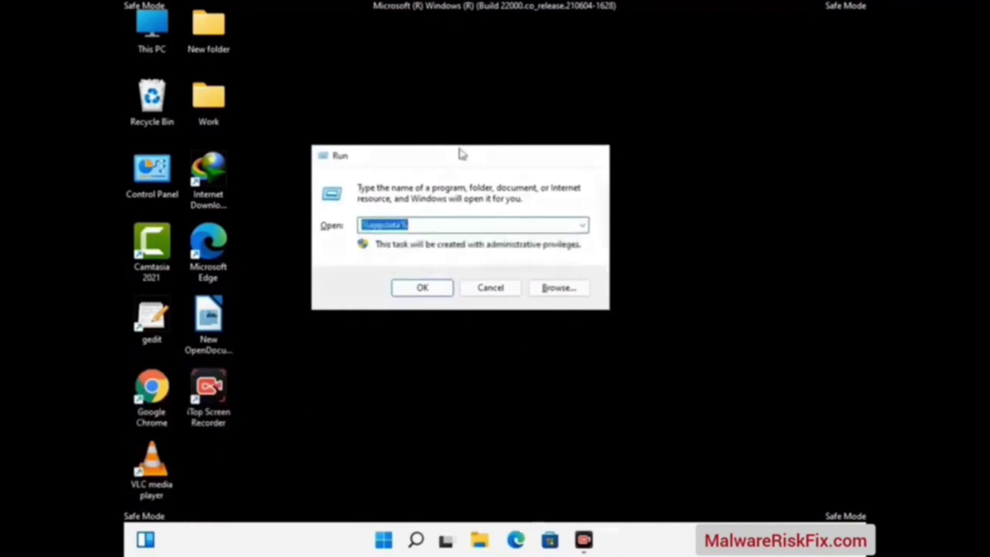
{"action": "key", "text": "Return"}
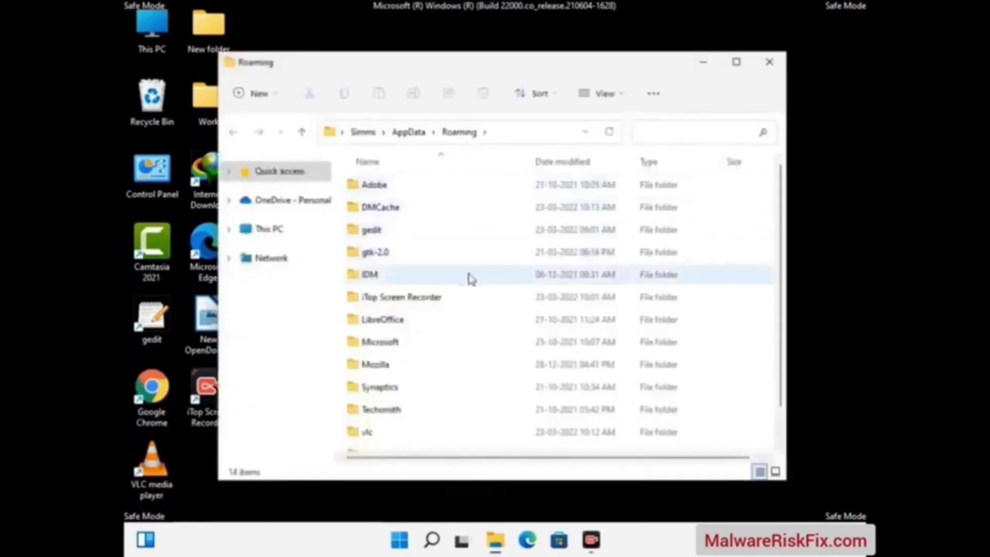
Delete the Zoom folder from AppData\Roaming and close the window.
{"action": "scroll", "coordinate": [464, 288], "scroll_direction": "down", "scroll_amount": 1}
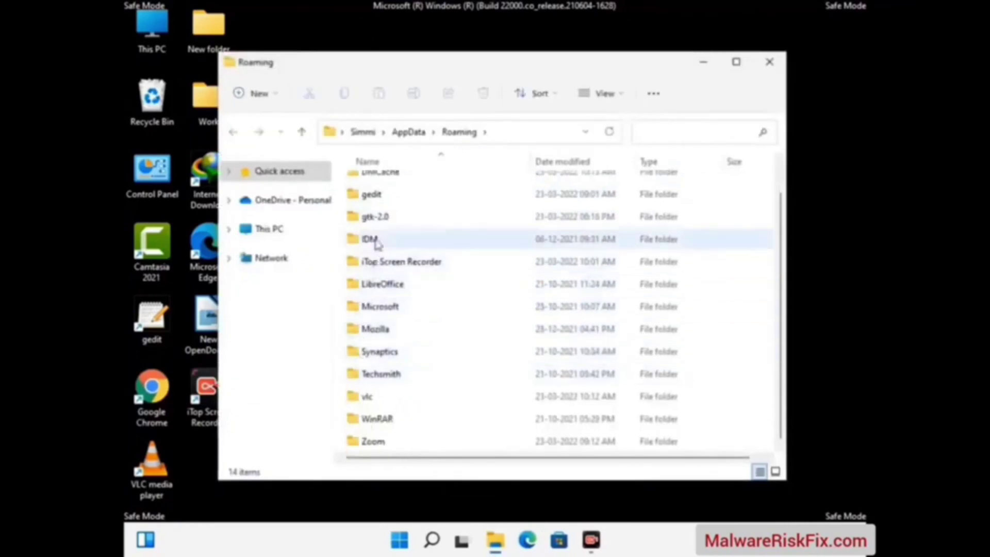
{"action": "scroll", "coordinate": [397, 237], "scroll_direction": "up", "scroll_amount": 1}
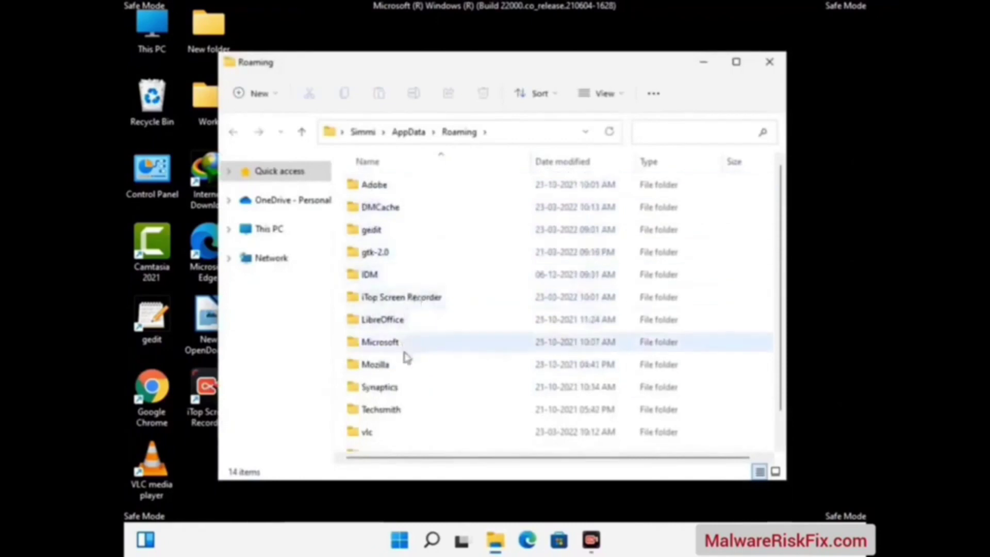
{"action": "scroll", "coordinate": [403, 377], "scroll_direction": "down", "scroll_amount": 1}
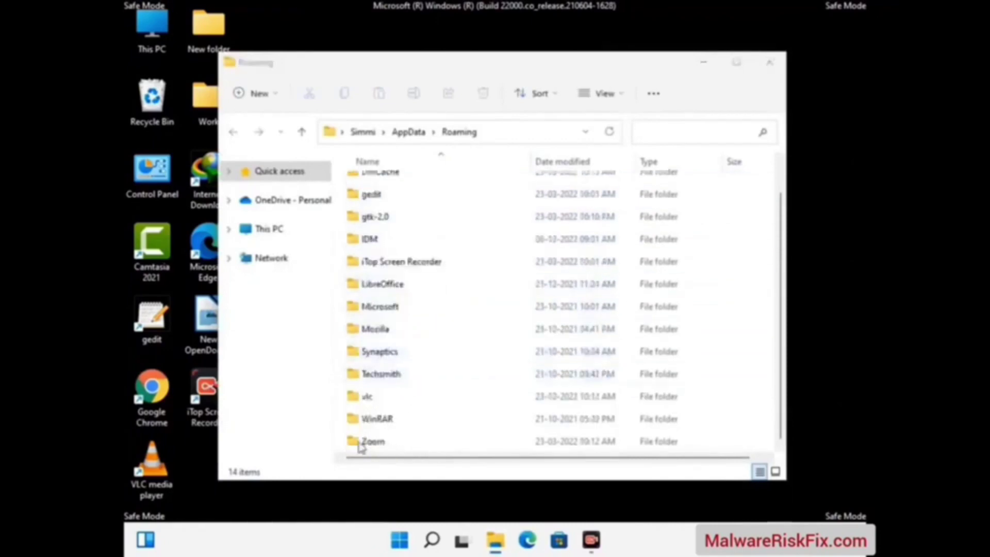
{"action": "left_click", "coordinate": [556, 443]}
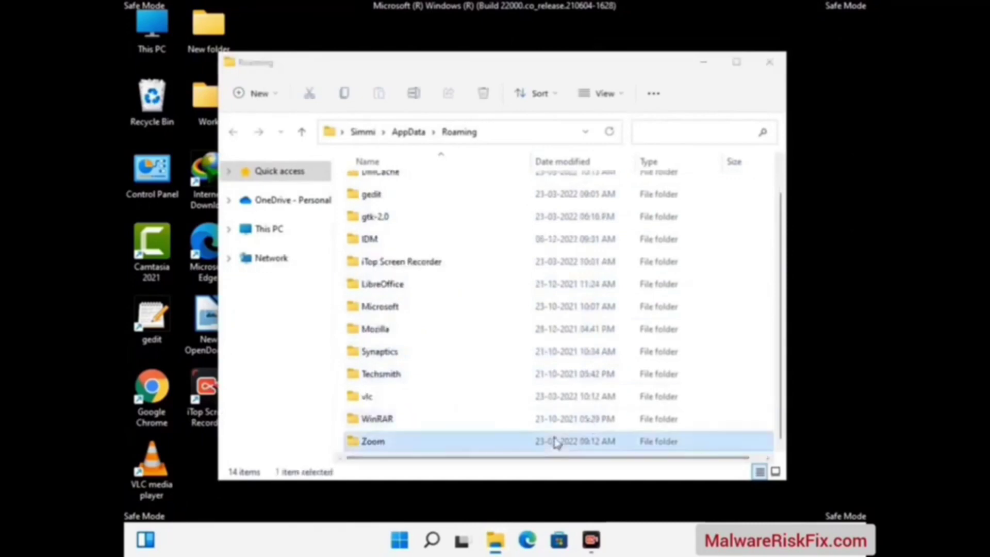
{"action": "left_click", "coordinate": [490, 101]}
{"action": "left_click", "coordinate": [767, 63]}
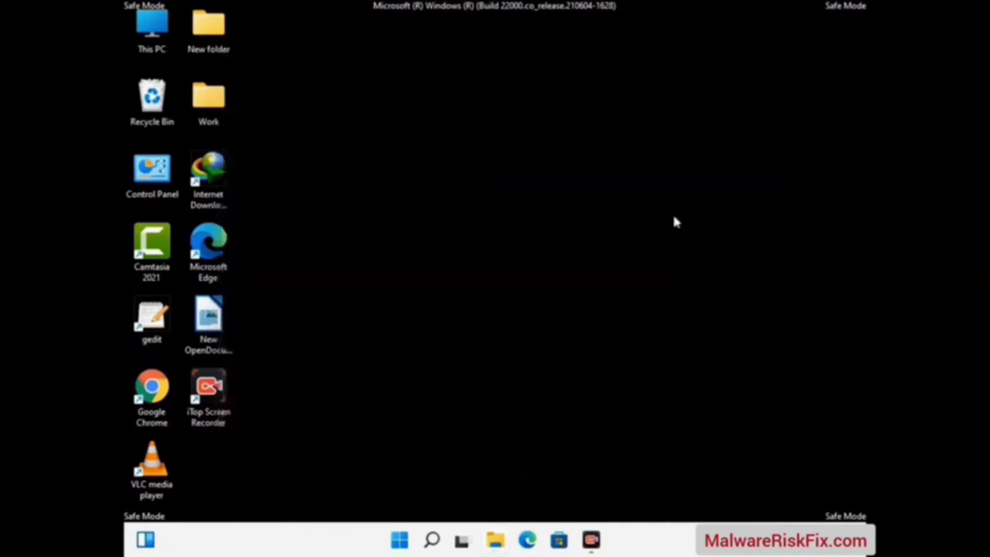
Run %LocalAppData% from the Run dialog to open AppData\Local.
{"action": "key", "text": "super+r"}
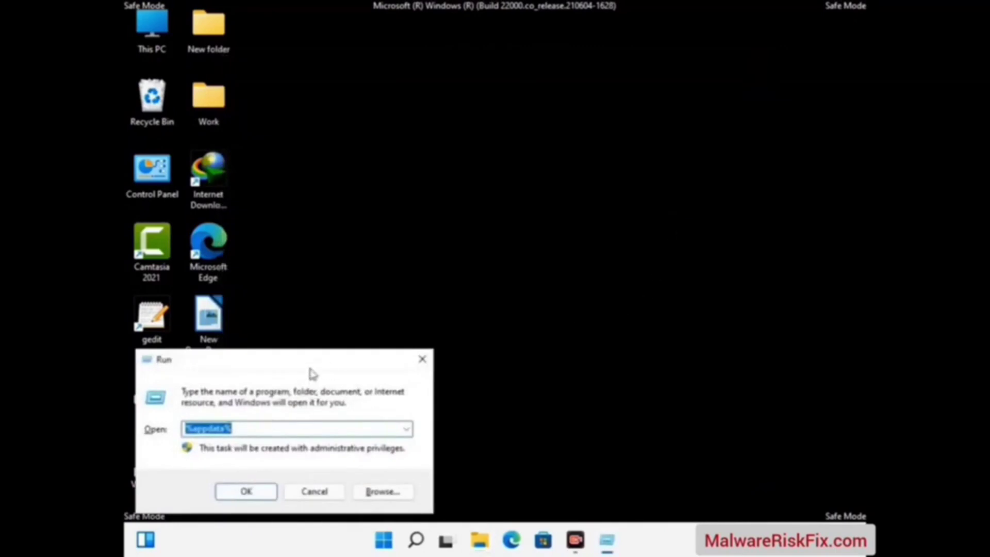
{"action": "left_click_drag", "start_coordinate": [311, 373], "coordinate": [522, 201]}
{"action": "type", "text": "%"}
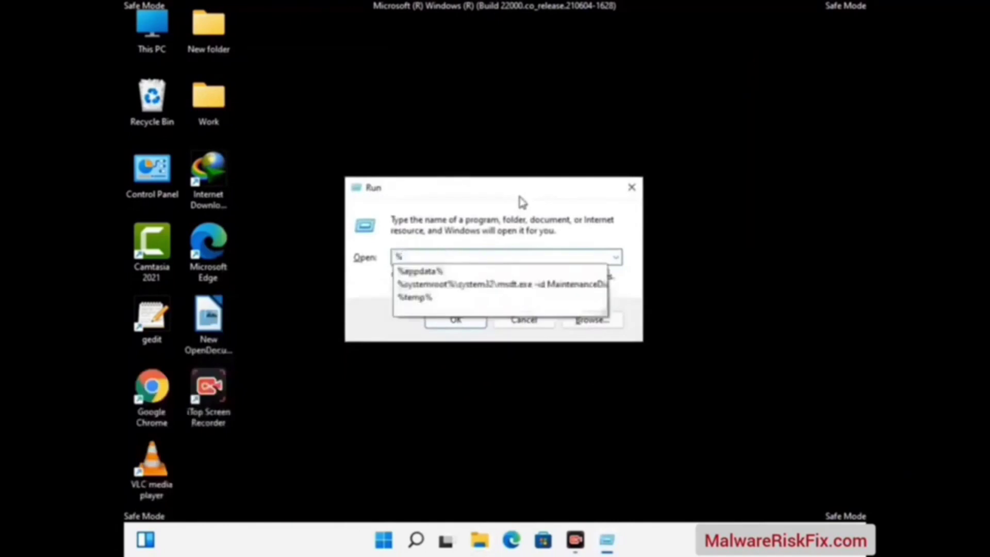
{"action": "type", "text": "LocalA"}
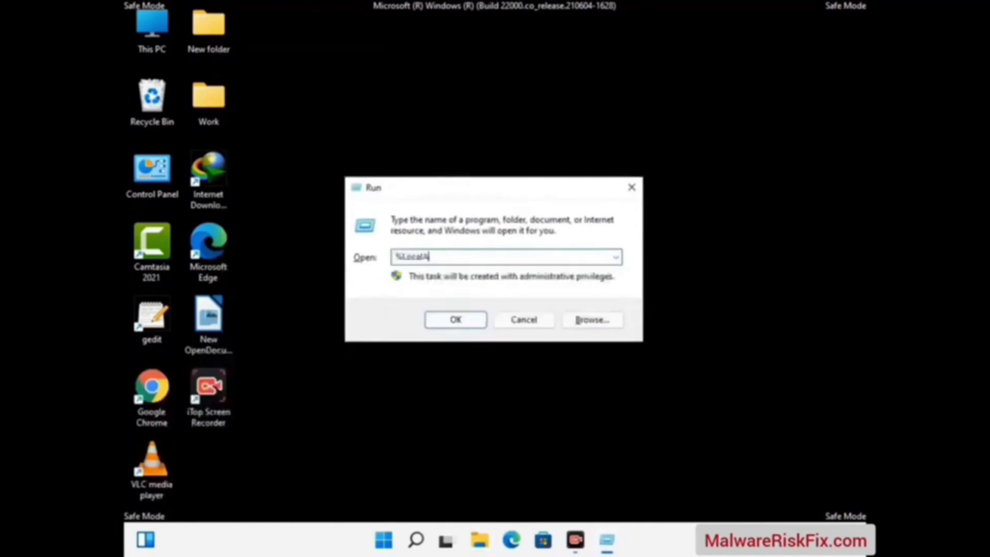
{"action": "type", "text": "ppData%"}
{"action": "key", "text": "Return"}
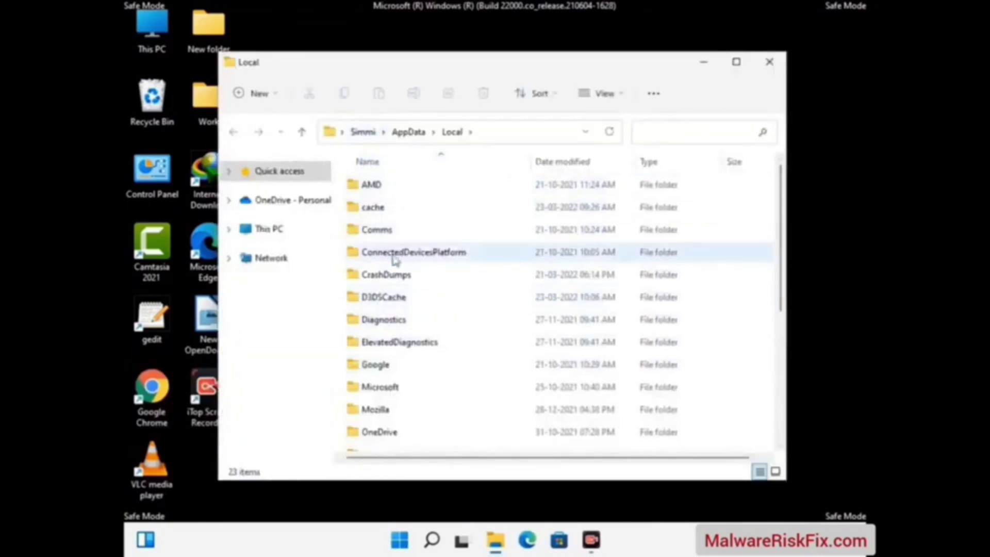
Delete the Mozilla folder from AppData\Local and close the window.
{"action": "scroll", "coordinate": [416, 346], "scroll_direction": "down", "scroll_amount": 1}
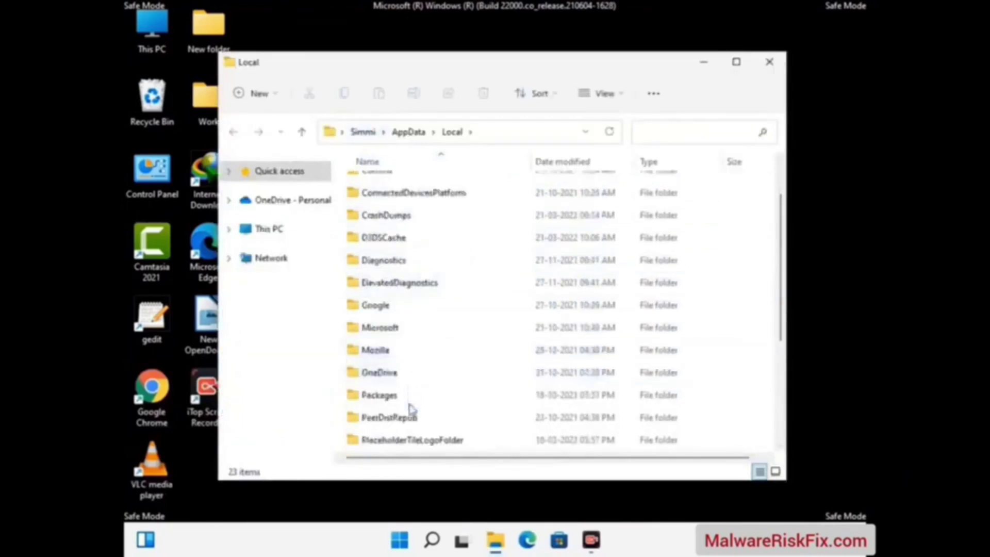
{"action": "left_click", "coordinate": [388, 356]}
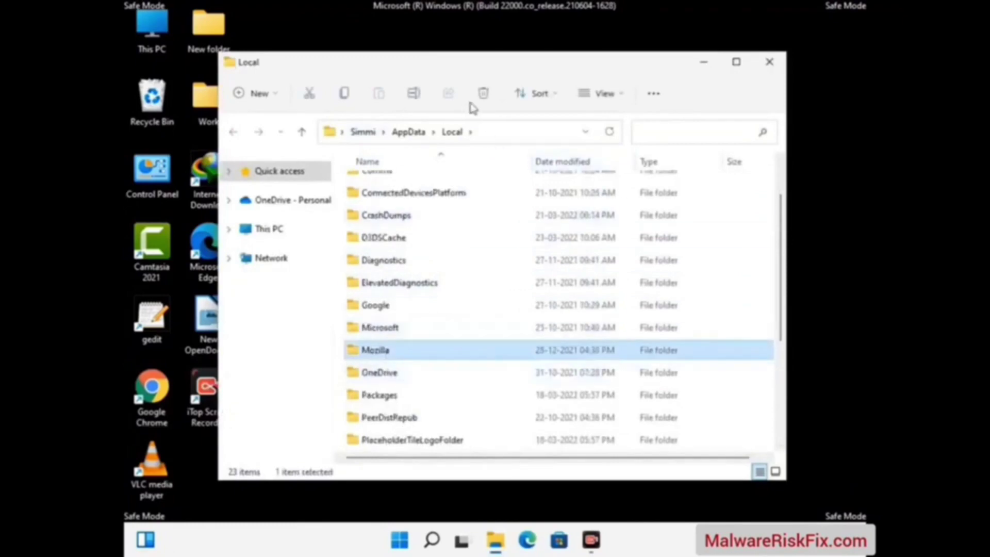
{"action": "key", "text": "Tab"}
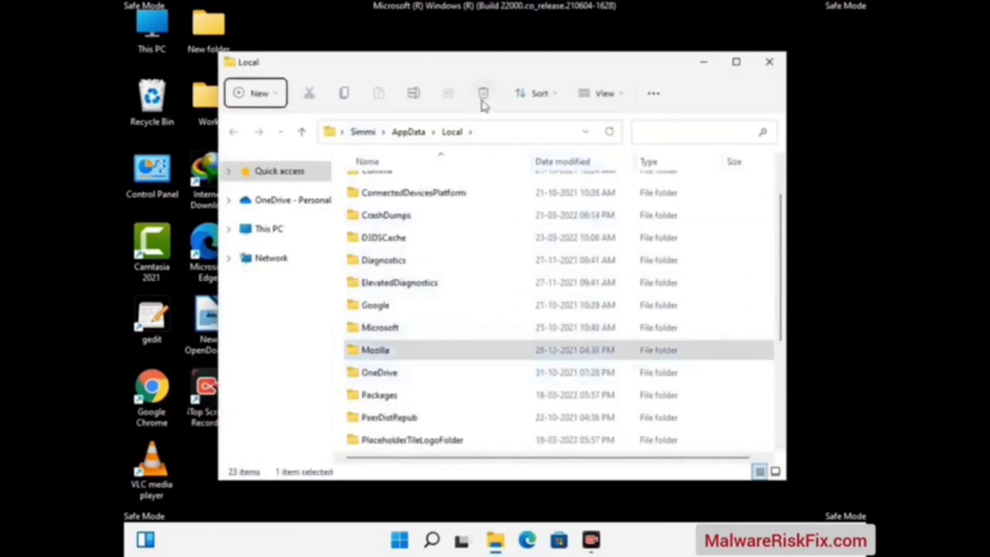
{"action": "left_click", "coordinate": [483, 95]}
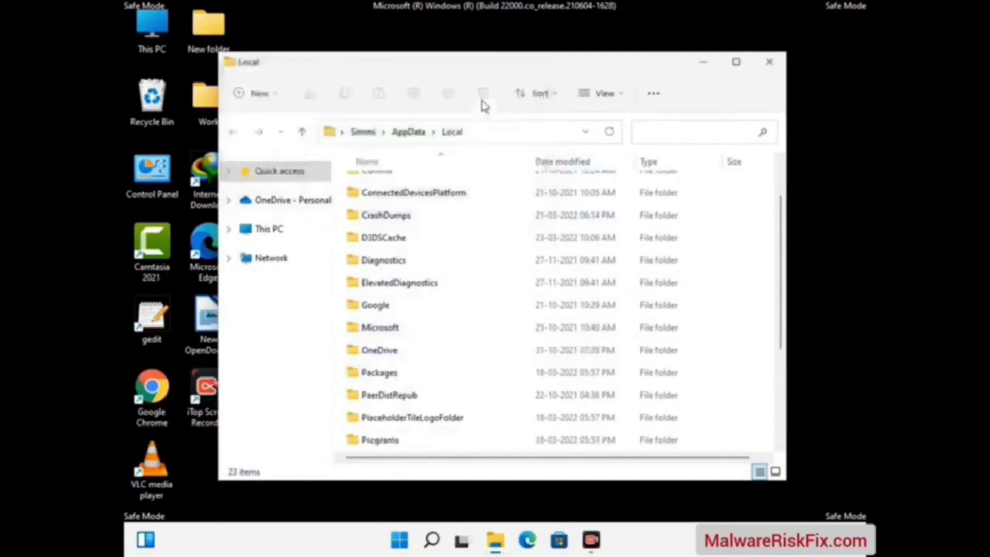
{"action": "left_click", "coordinate": [770, 62]}
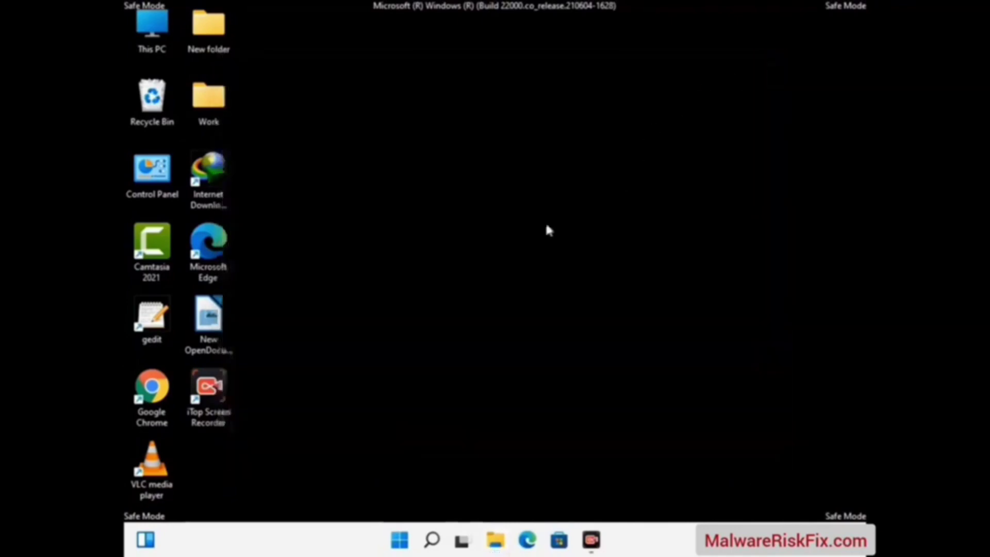
Run %ProgramData% from the Run dialog to open the ProgramData folder.
{"action": "key", "text": "super+r"}
{"action": "left_click_drag", "start_coordinate": [255, 361], "coordinate": [455, 208]}
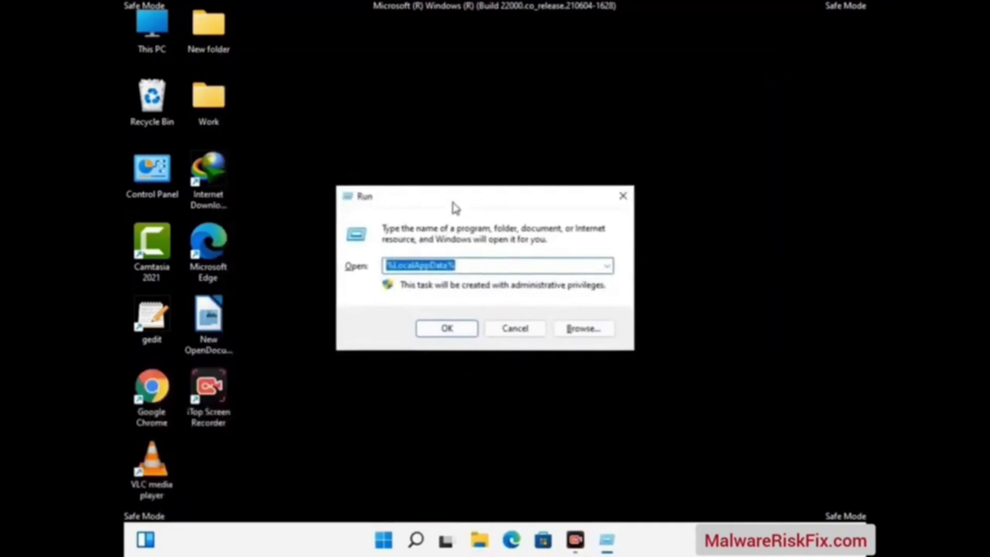
{"action": "type", "text": "%"}
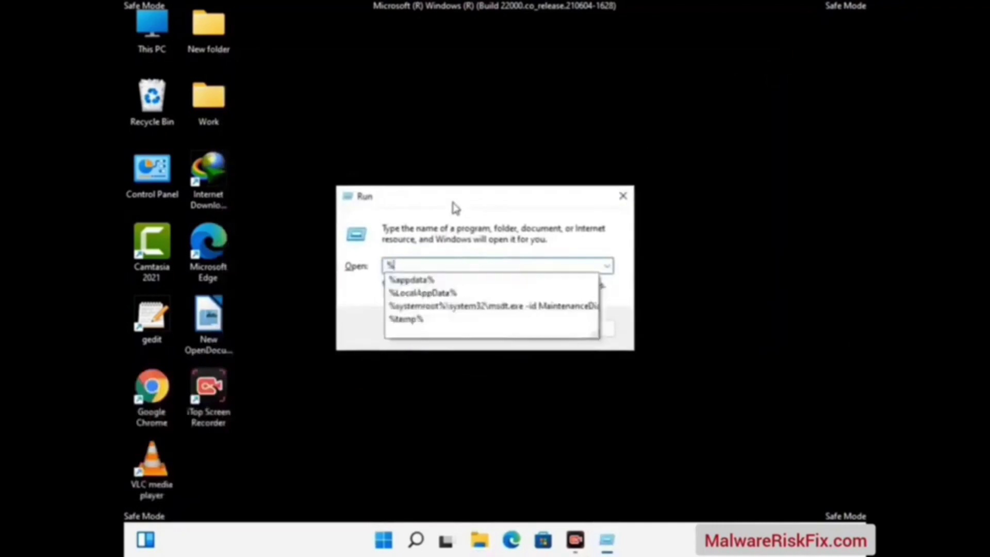
{"action": "type", "text": "Pro"}
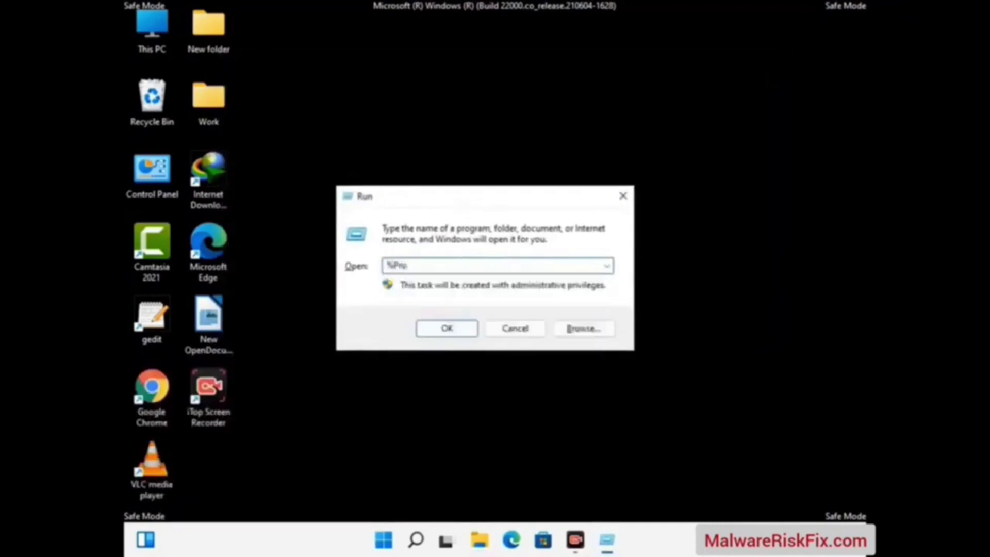
{"action": "type", "text": "gramData%"}
{"action": "key", "text": "Return"}
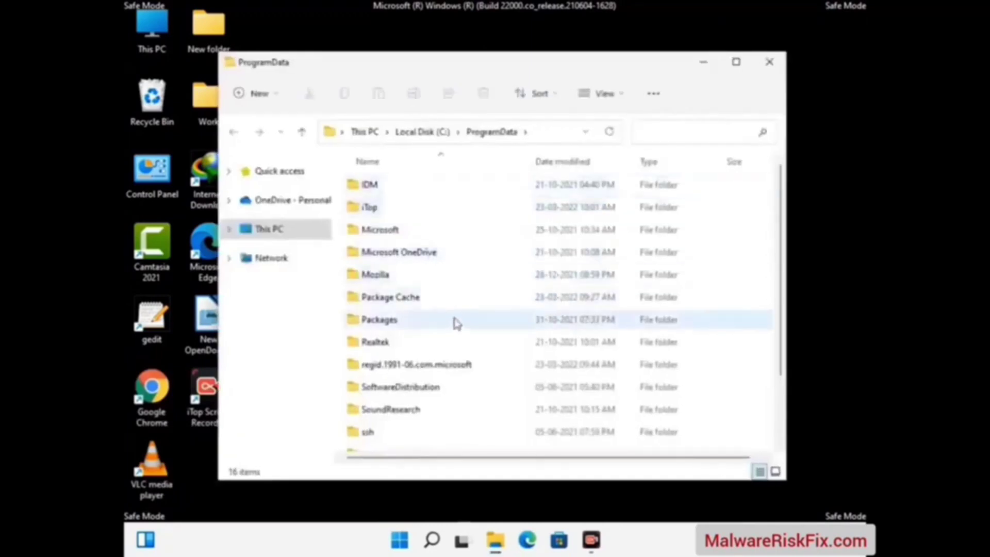
Delete the Mozilla folder from ProgramData and close the window.
{"action": "scroll", "coordinate": [455, 329], "scroll_direction": "down", "scroll_amount": 1}
{"action": "scroll", "coordinate": [454, 350], "scroll_direction": "down", "scroll_amount": 1}
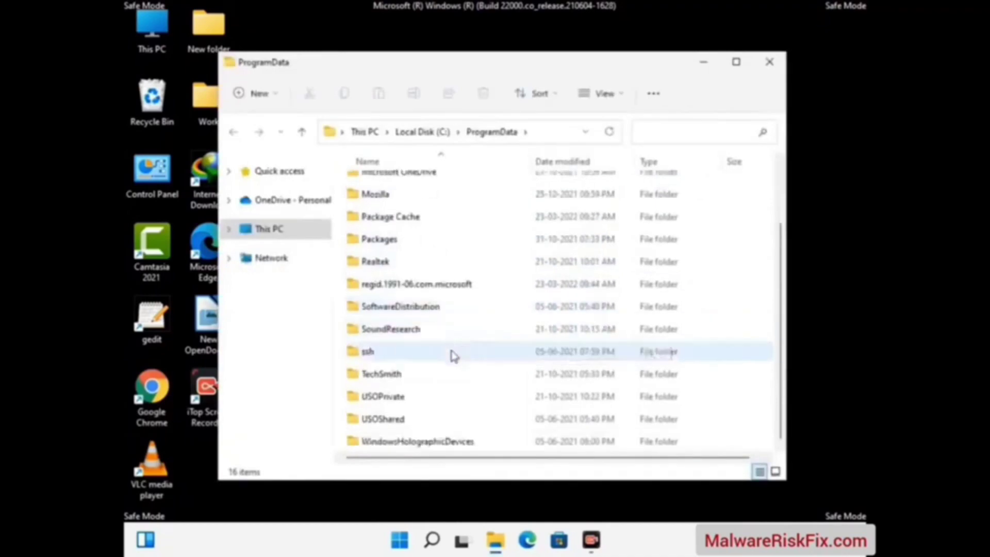
{"action": "double_click", "coordinate": [388, 403]}
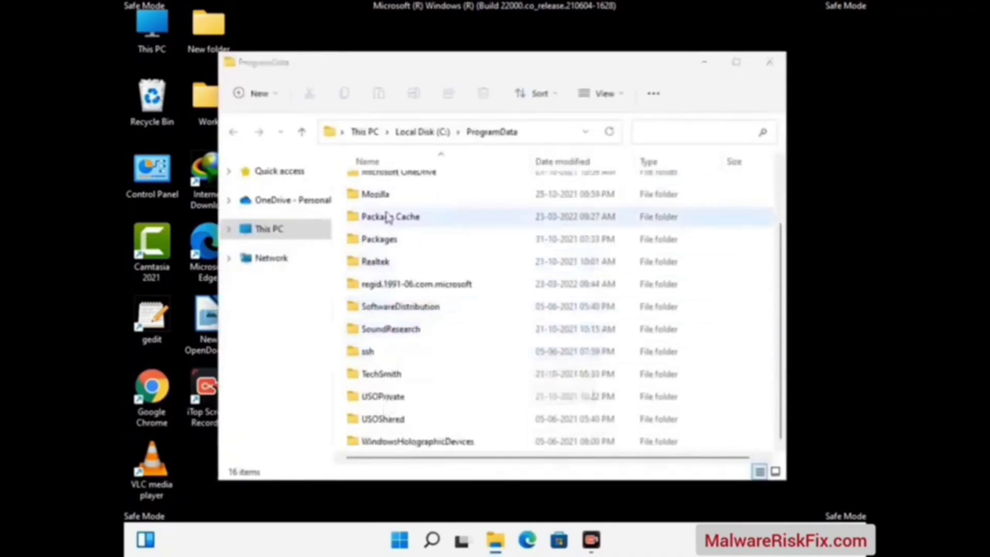
{"action": "left_click", "coordinate": [392, 196]}
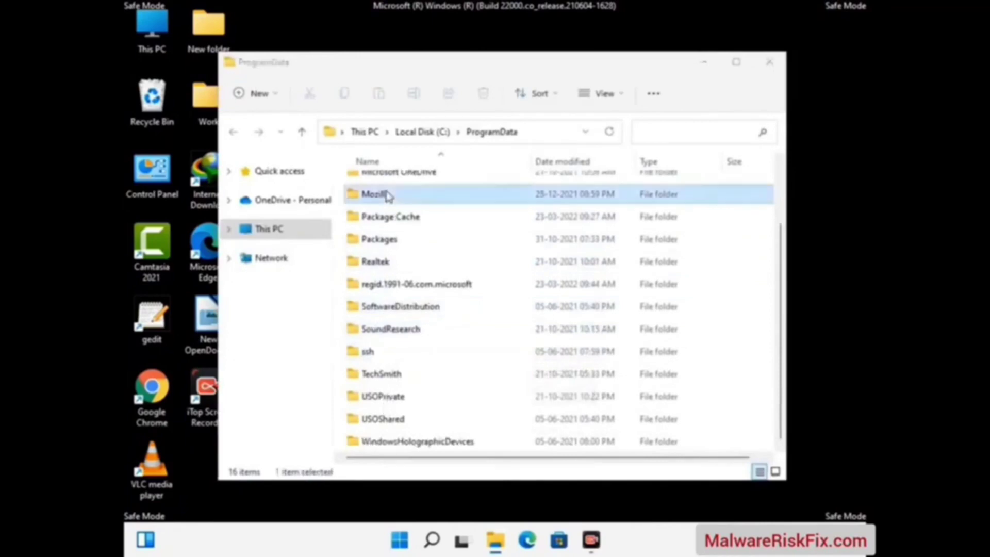
{"action": "left_click", "coordinate": [485, 94]}
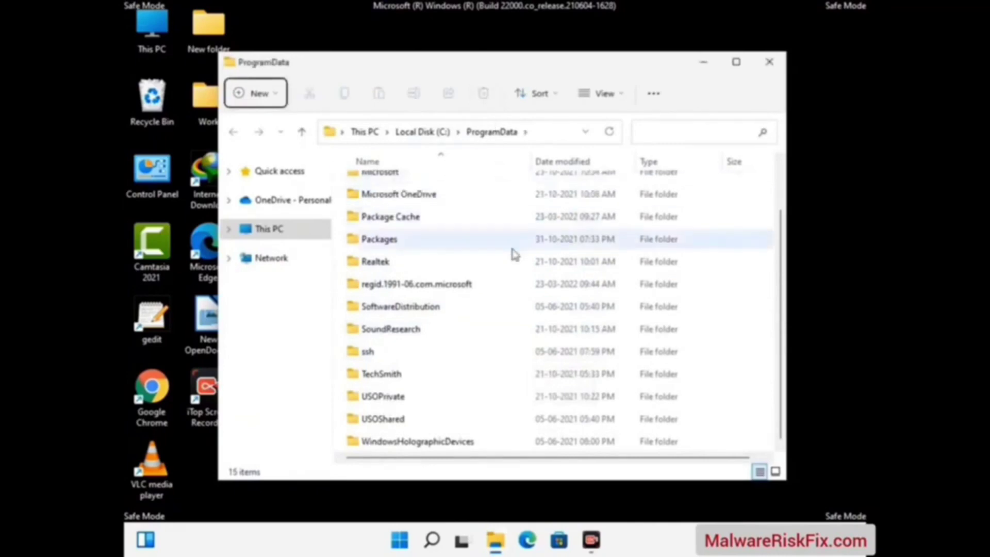
{"action": "scroll", "coordinate": [511, 289], "scroll_direction": "up", "scroll_amount": 2}
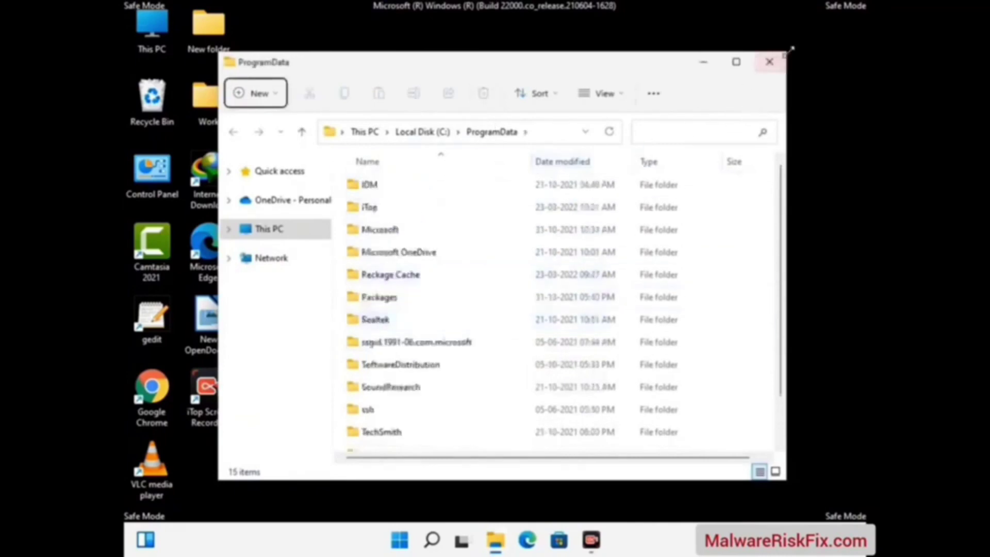
{"action": "left_click", "coordinate": [774, 63]}
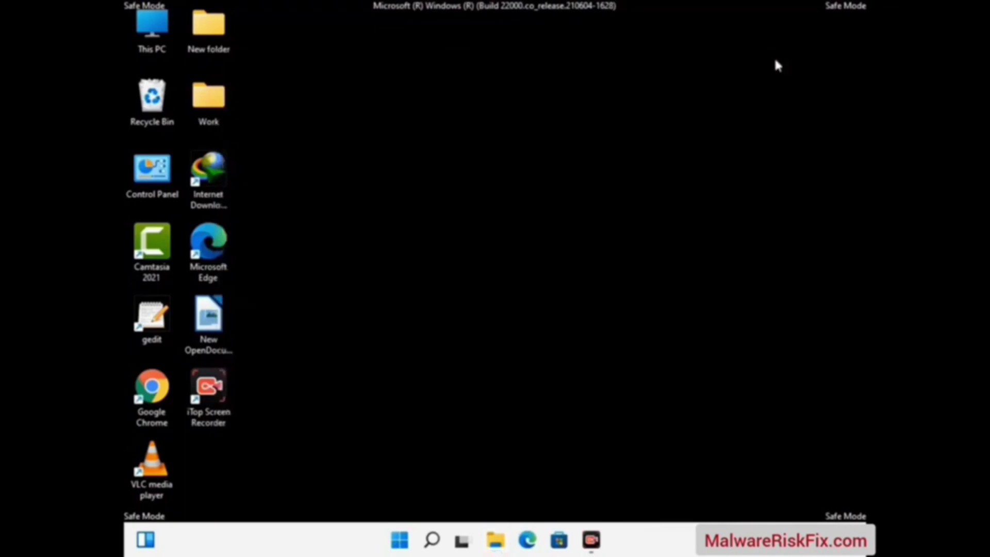
Run %WinDir% from the Run dialog to open C:\Windows.
{"action": "key", "text": "super+r"}
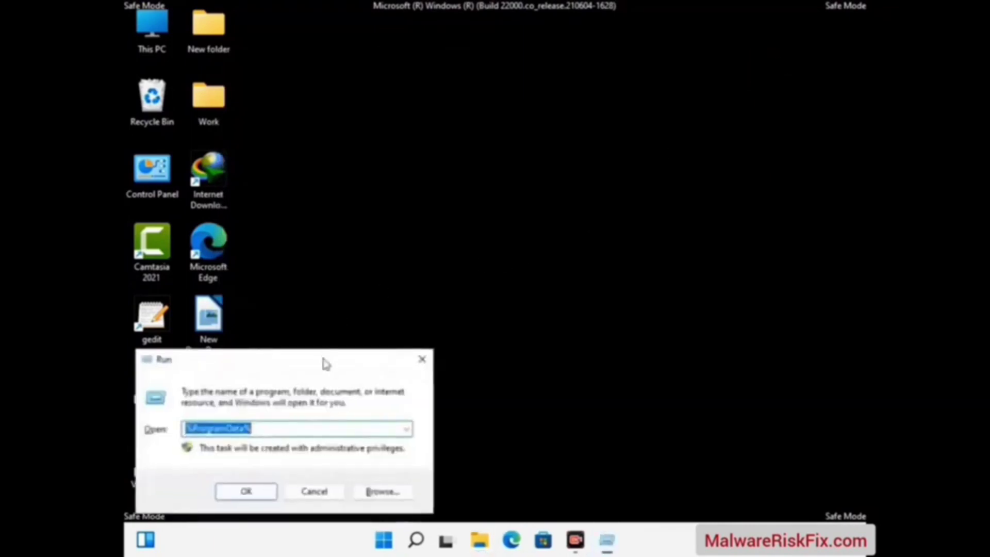
{"action": "left_click_drag", "start_coordinate": [320, 358], "coordinate": [514, 197]}
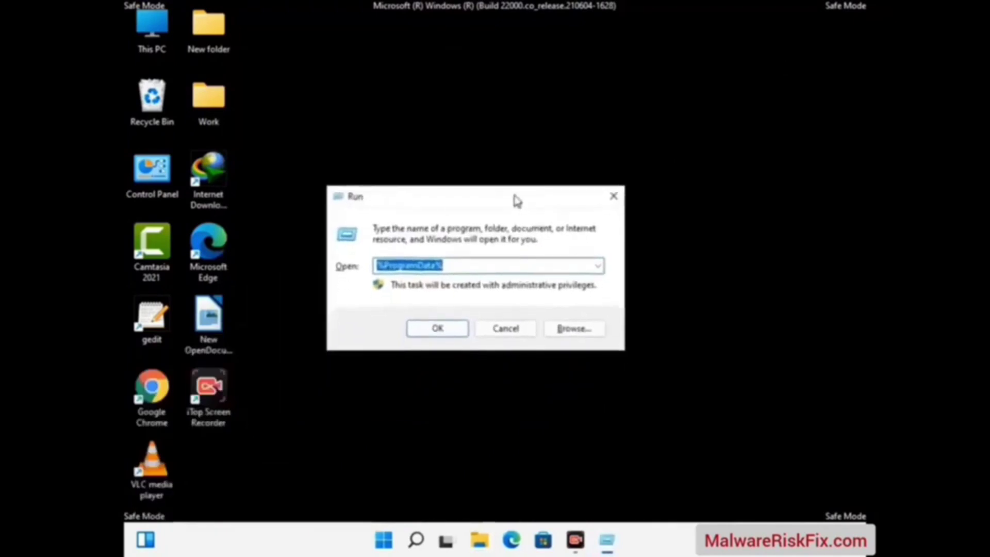
{"action": "type", "text": "%W"}
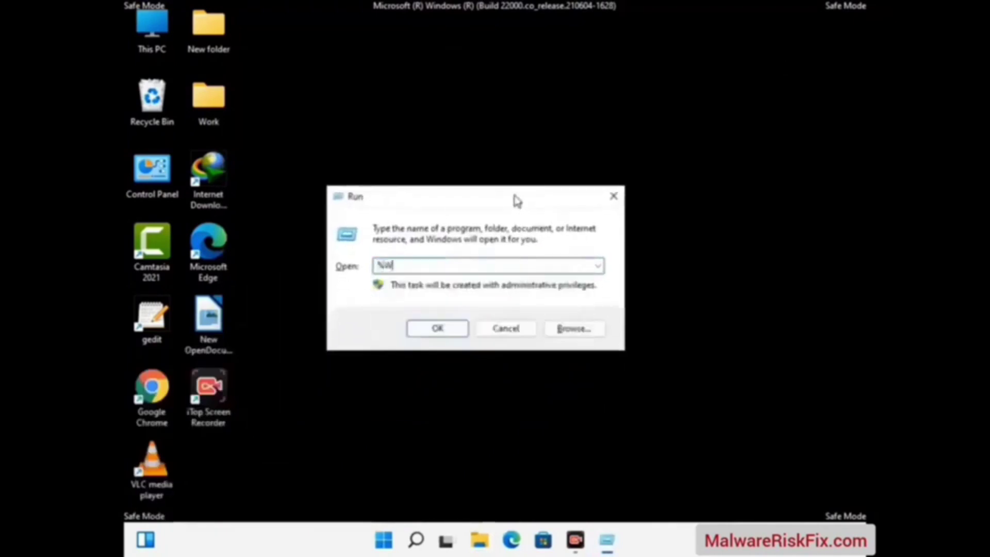
{"action": "type", "text": "inDir%"}
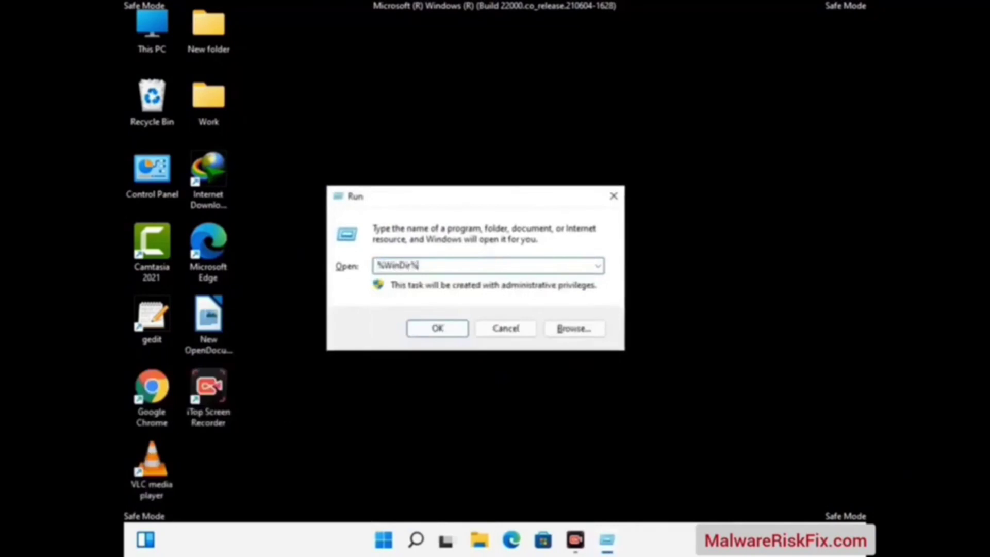
{"action": "key", "text": "Return"}
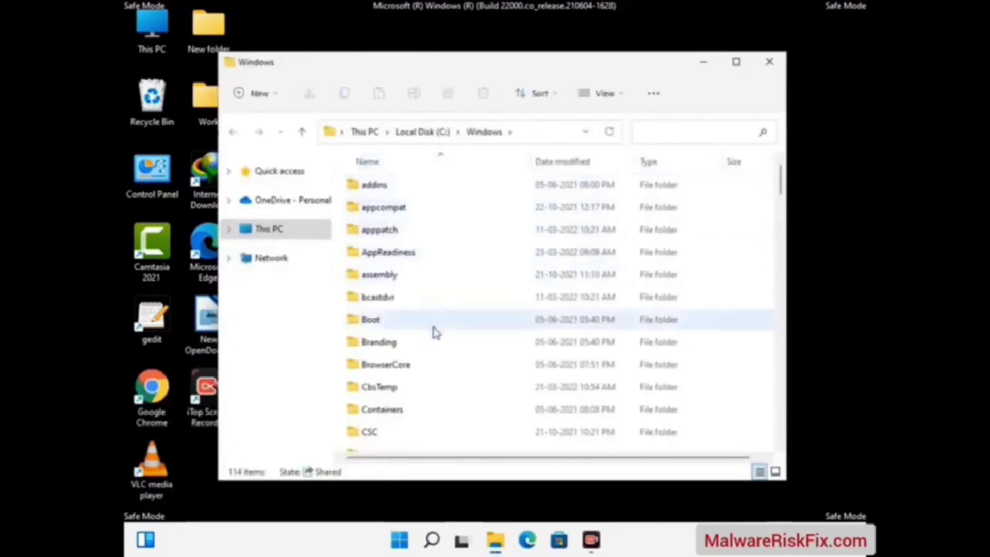
Scroll through all 114 items in C:\Windows checking for leftovers, then close it.
{"action": "scroll", "coordinate": [436, 338], "scroll_direction": "down", "scroll_amount": 2}
{"action": "scroll", "coordinate": [436, 345], "scroll_direction": "down", "scroll_amount": 1}
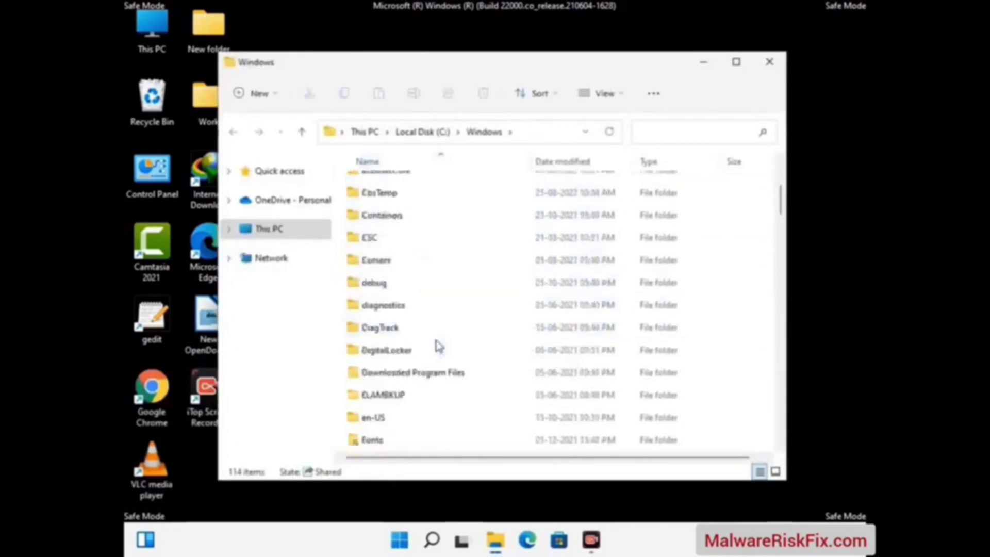
{"action": "scroll", "coordinate": [437, 345], "scroll_direction": "down", "scroll_amount": 1}
{"action": "scroll", "coordinate": [438, 347], "scroll_direction": "down", "scroll_amount": 5}
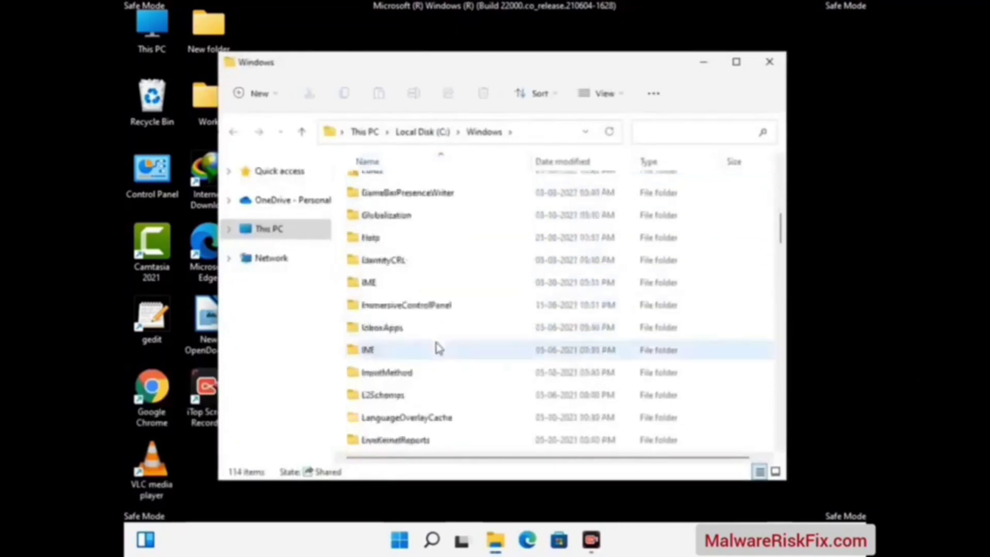
{"action": "scroll", "coordinate": [437, 349], "scroll_direction": "down", "scroll_amount": 6}
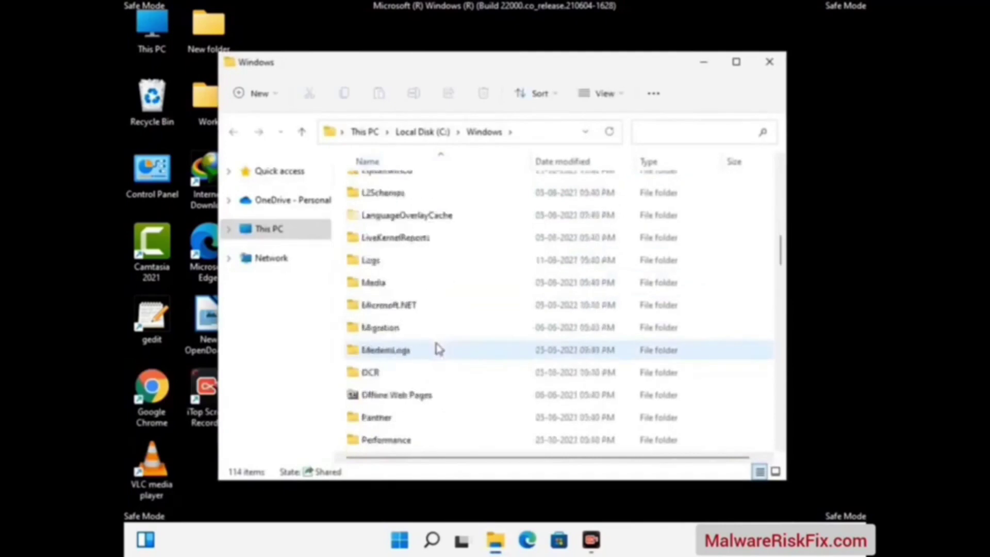
{"action": "scroll", "coordinate": [437, 349], "scroll_direction": "down", "scroll_amount": 7}
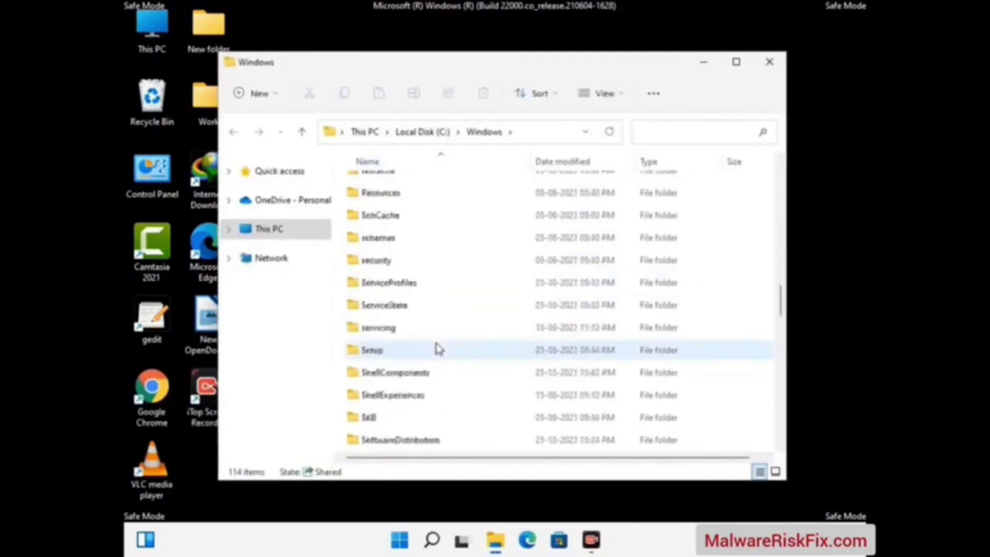
{"action": "scroll", "coordinate": [437, 349], "scroll_direction": "down", "scroll_amount": 4}
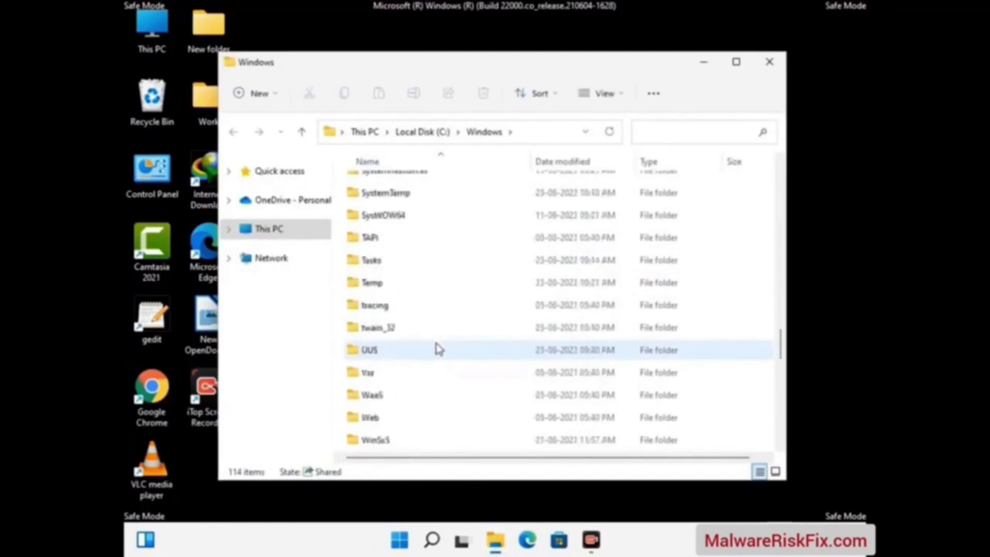
{"action": "scroll", "coordinate": [437, 350], "scroll_direction": "down", "scroll_amount": 2}
{"action": "scroll", "coordinate": [437, 349], "scroll_direction": "down", "scroll_amount": 5}
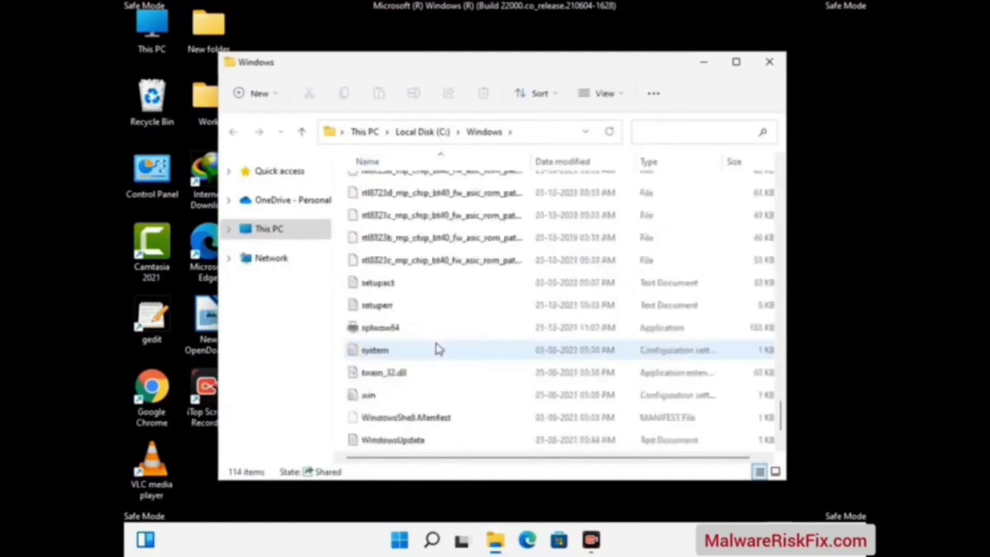
{"action": "scroll", "coordinate": [437, 349], "scroll_direction": "down", "scroll_amount": 1}
{"action": "scroll", "coordinate": [437, 349], "scroll_direction": "up", "scroll_amount": 10}
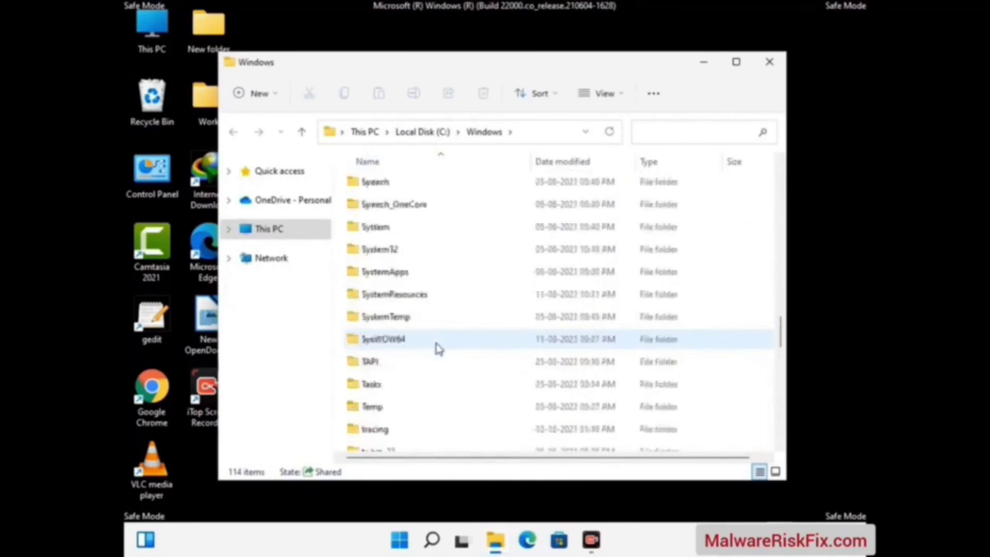
{"action": "scroll", "coordinate": [438, 349], "scroll_direction": "up", "scroll_amount": 3}
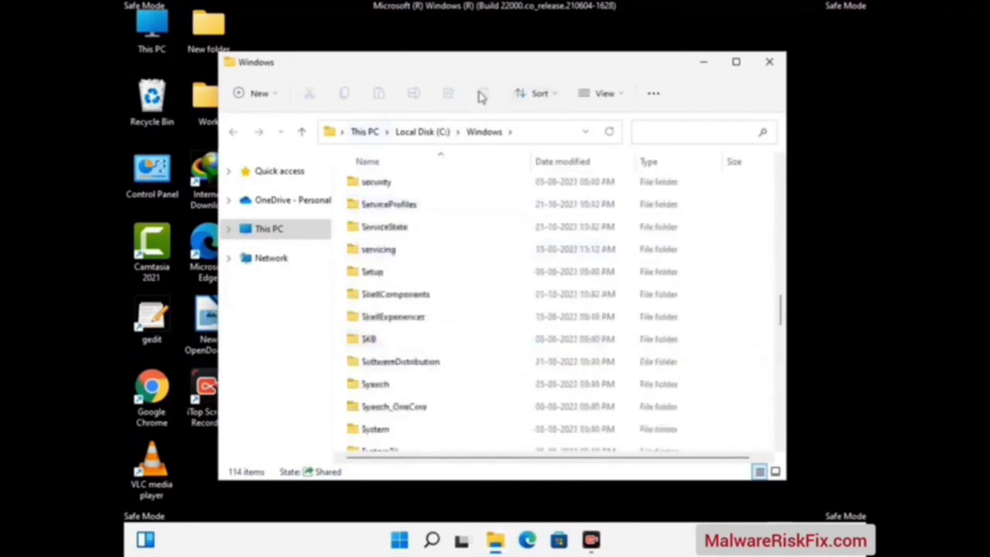
{"action": "left_click", "coordinate": [774, 64]}
Open %temp% (AppData\Local\Temp), delete all 100 items leaving FXSAPIDebugLogFile, and close the folder.
{"action": "key", "text": "super+r"}
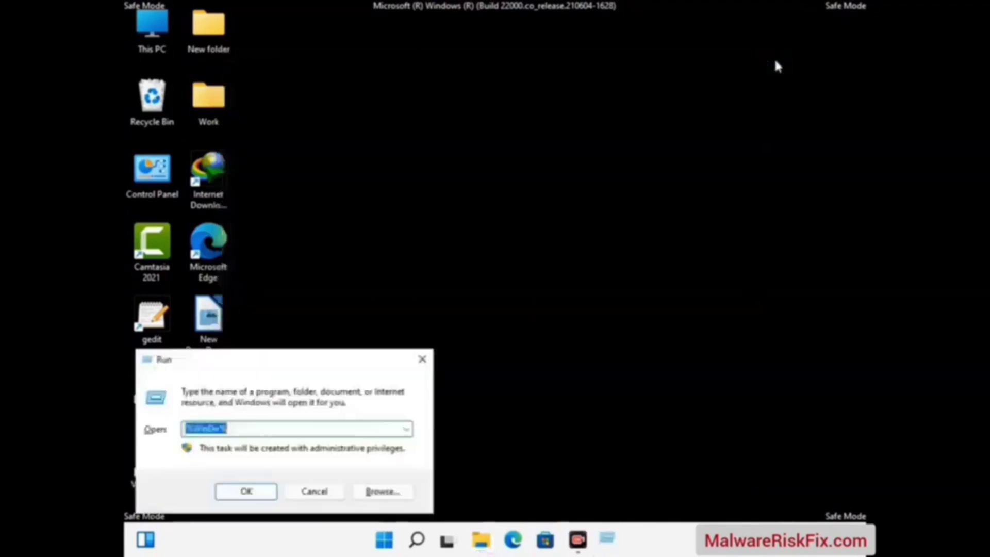
{"action": "left_click_drag", "start_coordinate": [335, 355], "coordinate": [563, 133]}
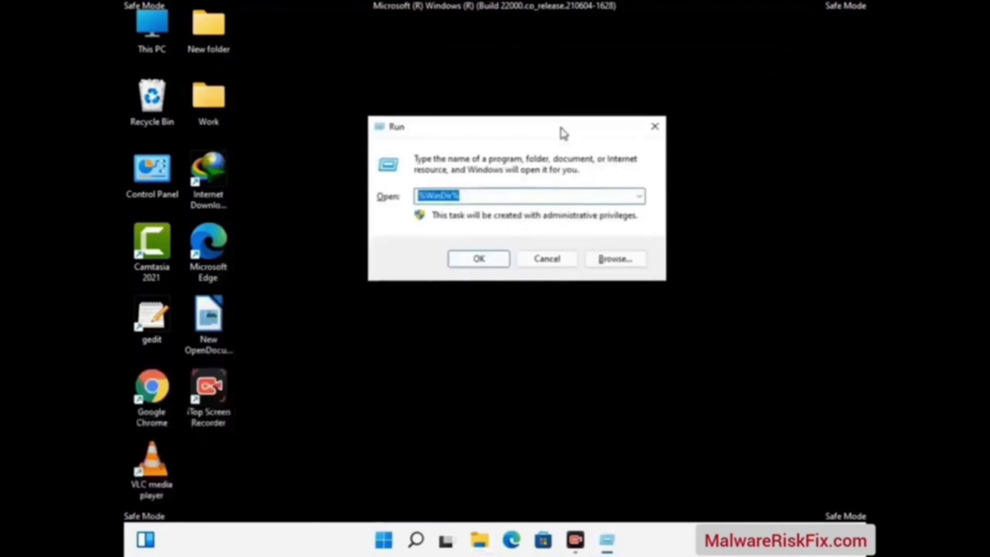
{"action": "type", "text": "%te"}
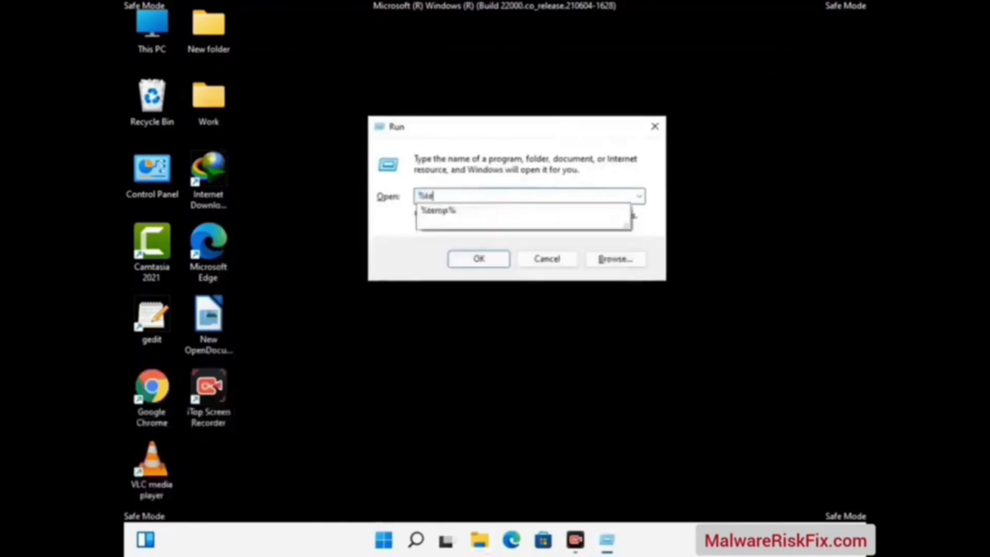
{"action": "type", "text": "mp%"}
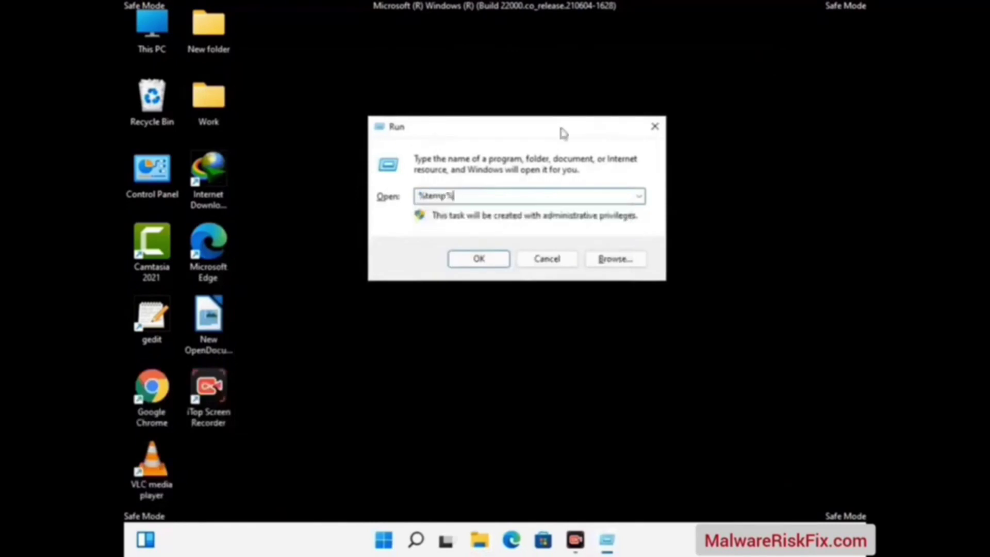
{"action": "left_click", "coordinate": [495, 257]}
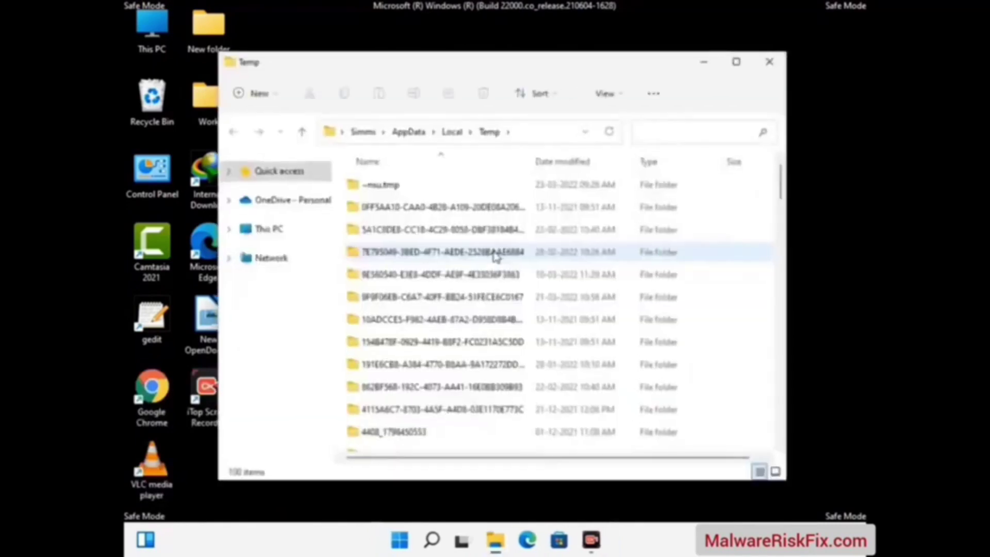
{"action": "left_click", "coordinate": [449, 298]}
{"action": "key", "text": "ctrl+a"}
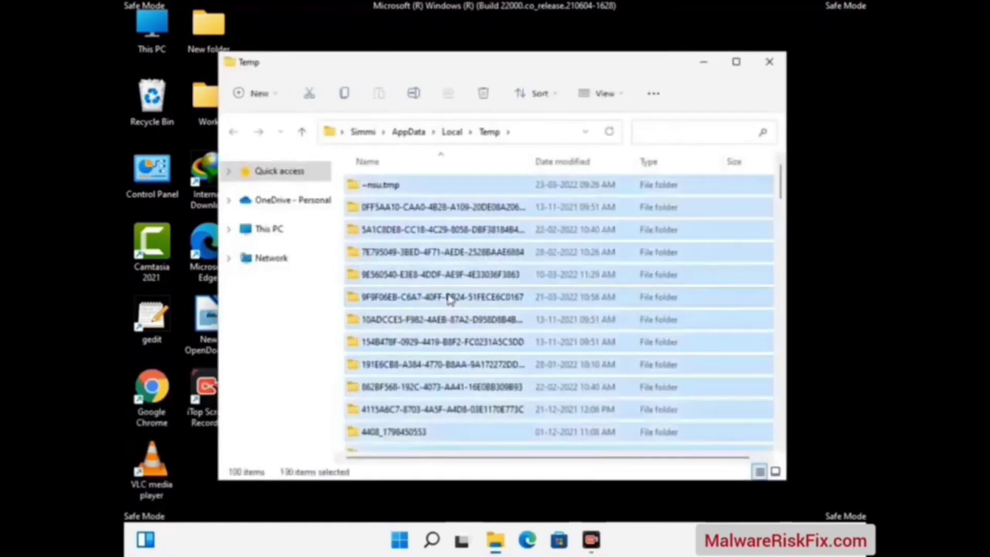
{"action": "left_click", "coordinate": [484, 95]}
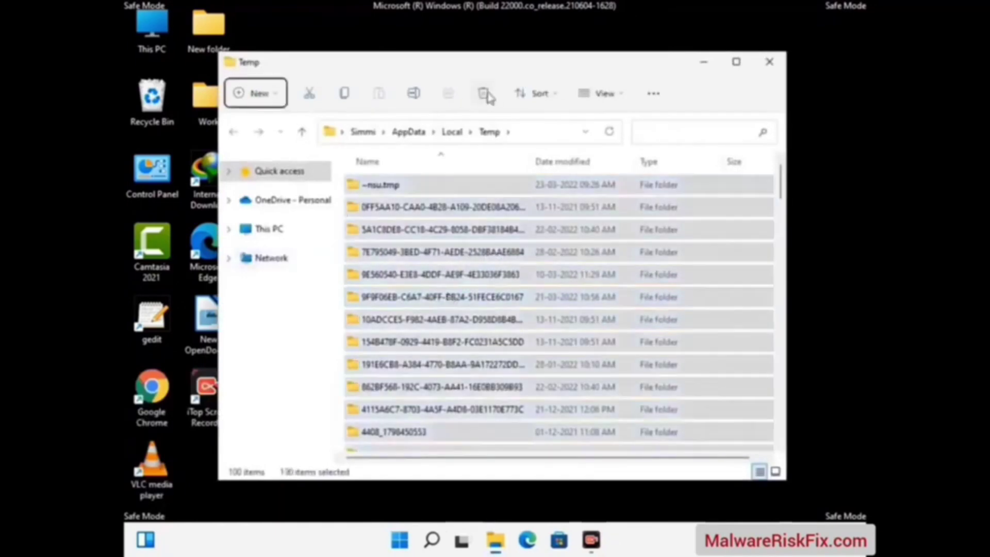
{"action": "left_click", "coordinate": [769, 62]}
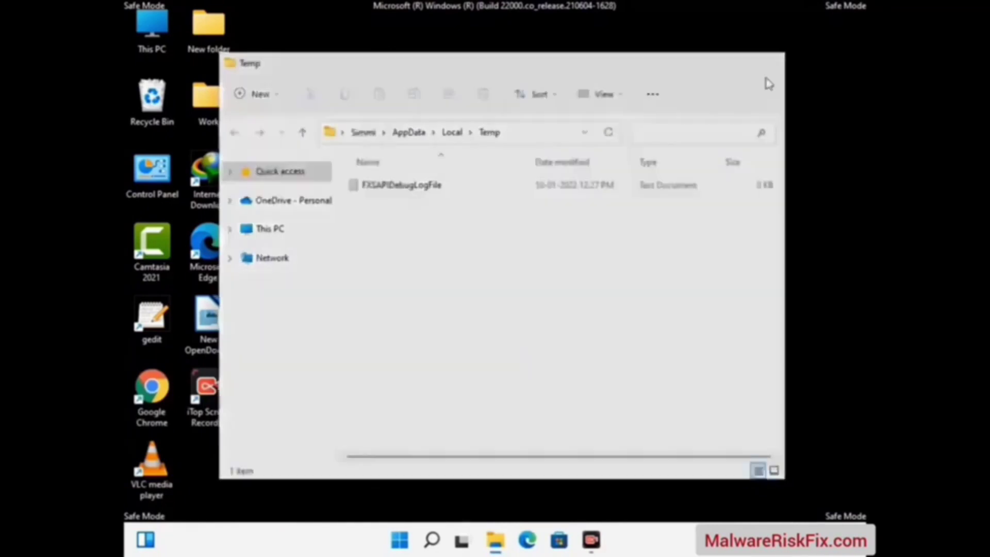
Open C:\Windows\Temp with the temp command, delete all six items, and close the window.
{"action": "key", "text": "super+r"}
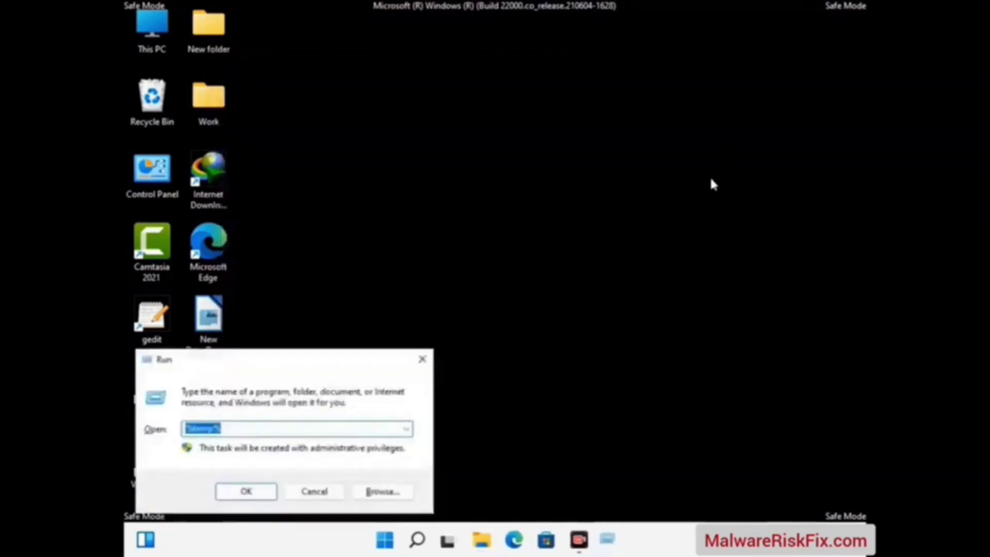
{"action": "left_click_drag", "start_coordinate": [338, 359], "coordinate": [566, 145]}
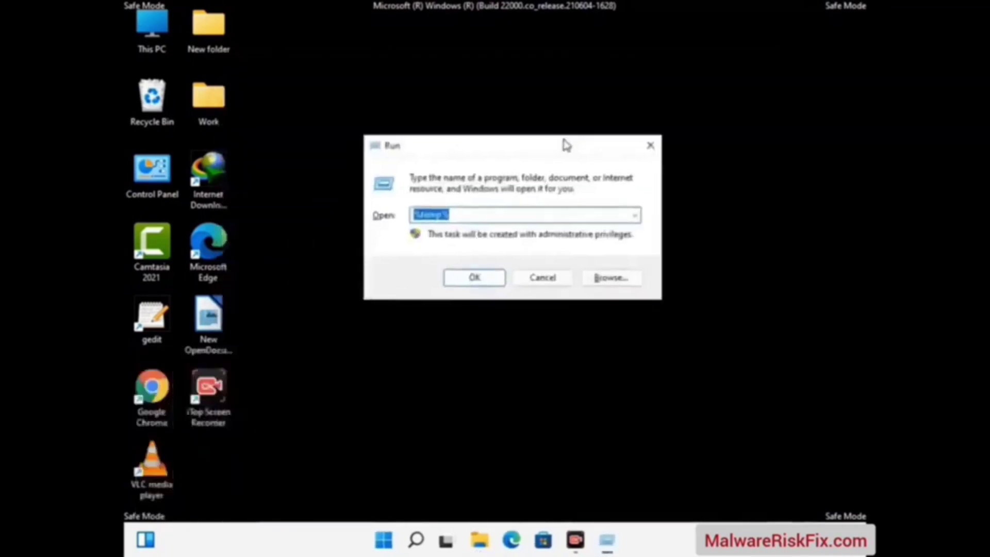
{"action": "type", "text": "temp"}
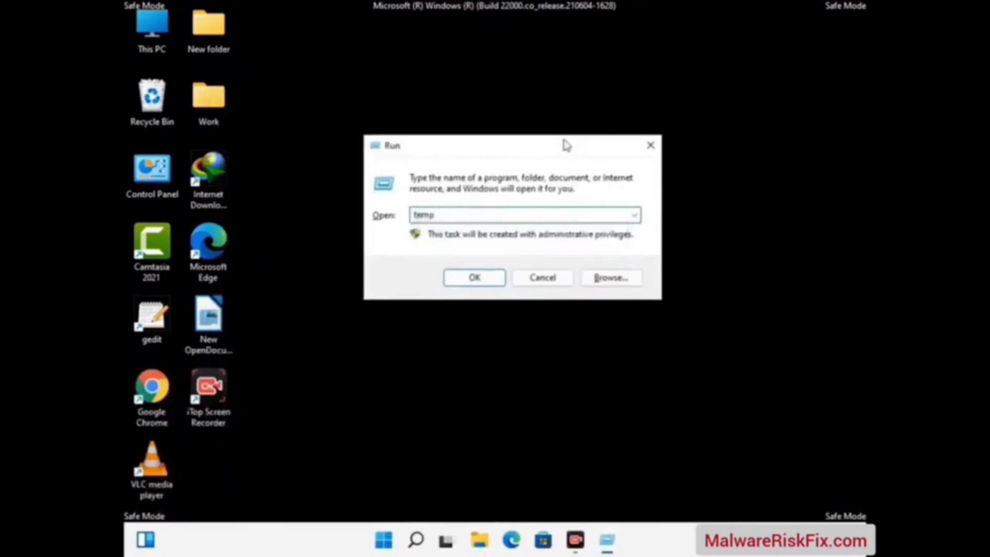
{"action": "key", "text": "Return"}
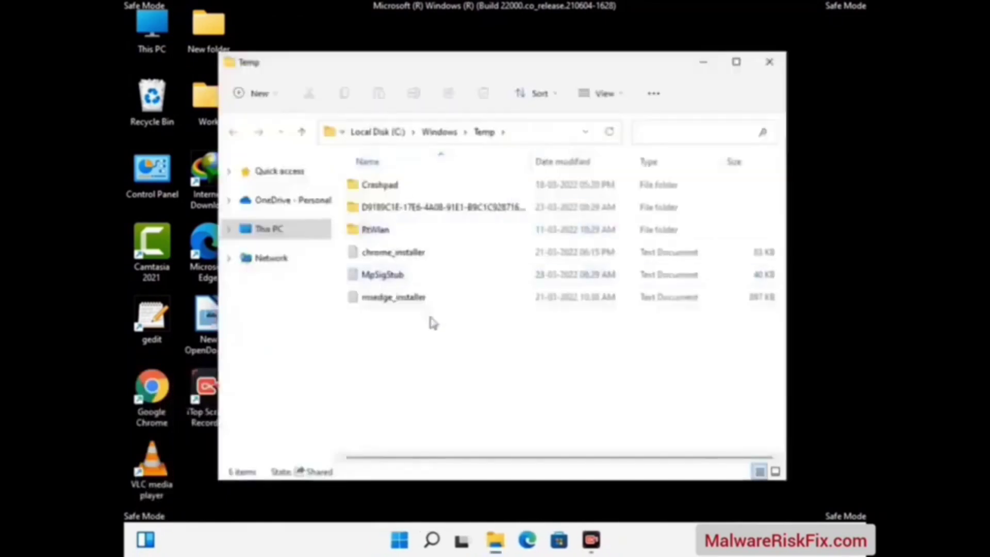
{"action": "key", "text": "ctrl+a"}
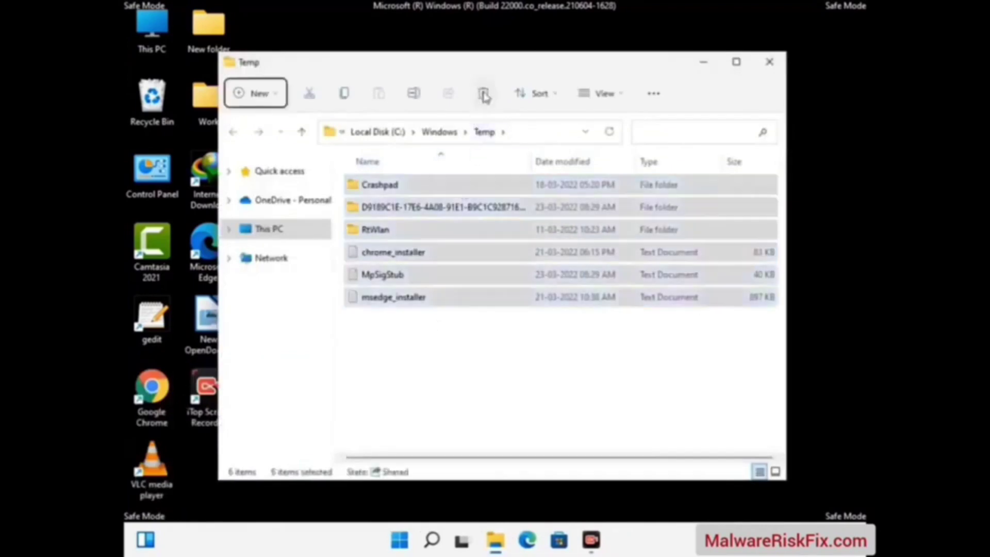
{"action": "left_click", "coordinate": [483, 94]}
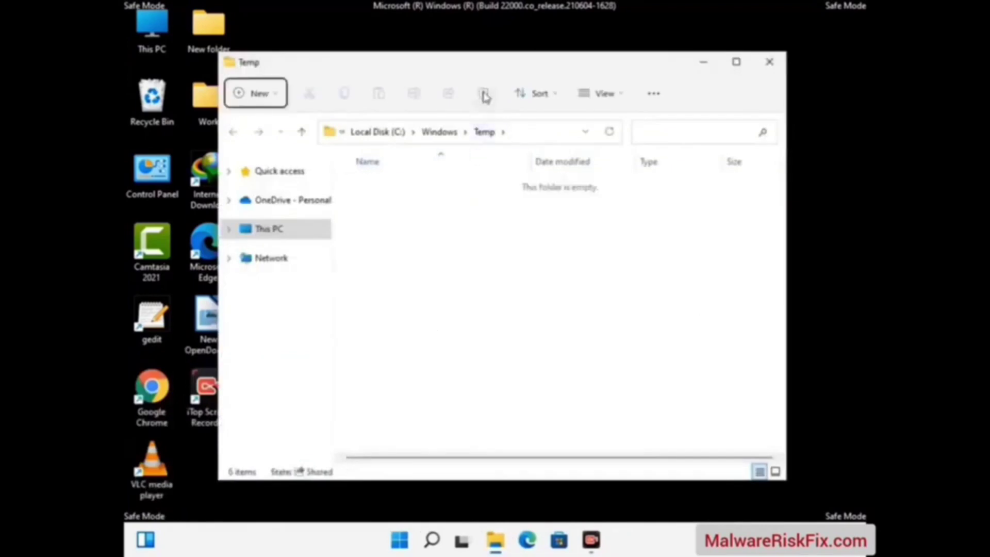
{"action": "left_click", "coordinate": [776, 70]}
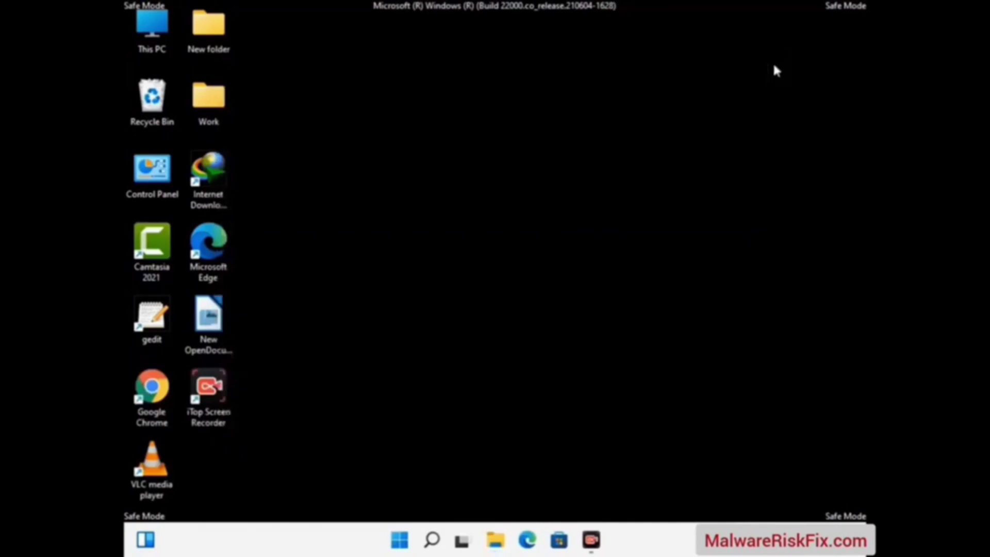
Launch Registry Editor by running regedit.
{"action": "key", "text": "super+r"}
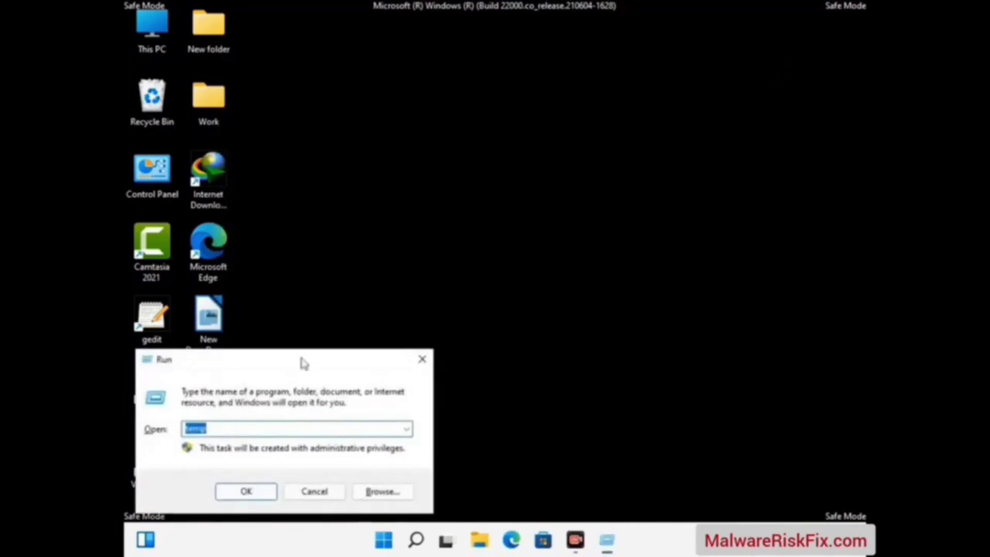
{"action": "left_click_drag", "start_coordinate": [301, 361], "coordinate": [516, 124]}
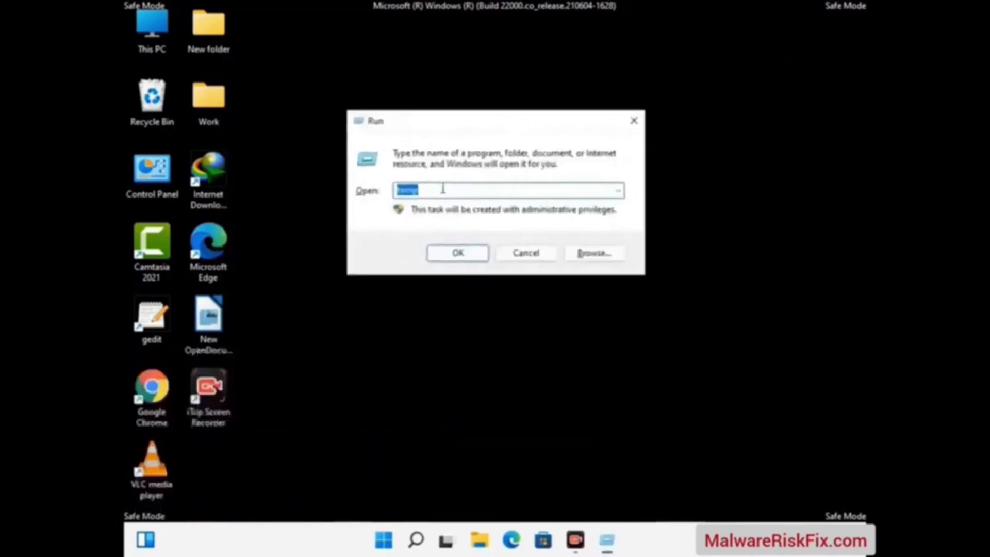
{"action": "type", "text": "regedit"}
{"action": "key", "text": "Return"}
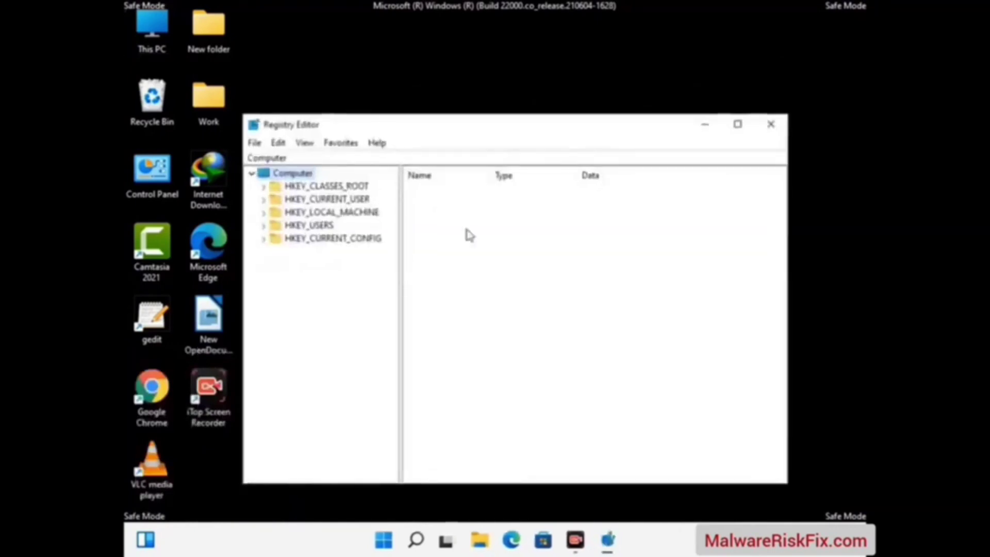
Expand HKEY_CURRENT_USER down through Software to the Microsoft key.
{"action": "left_click", "coordinate": [331, 212]}
{"action": "left_click", "coordinate": [264, 199]}
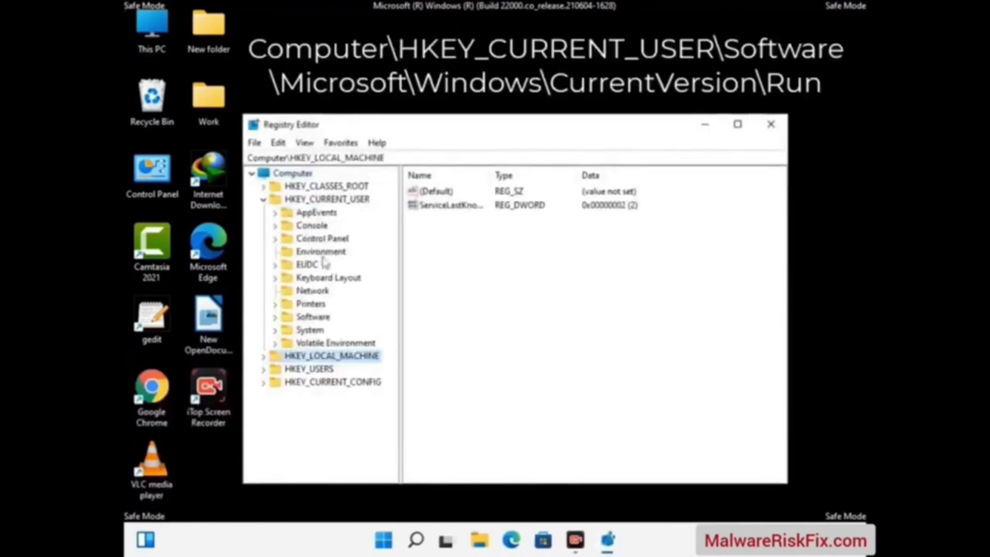
{"action": "left_click", "coordinate": [309, 320]}
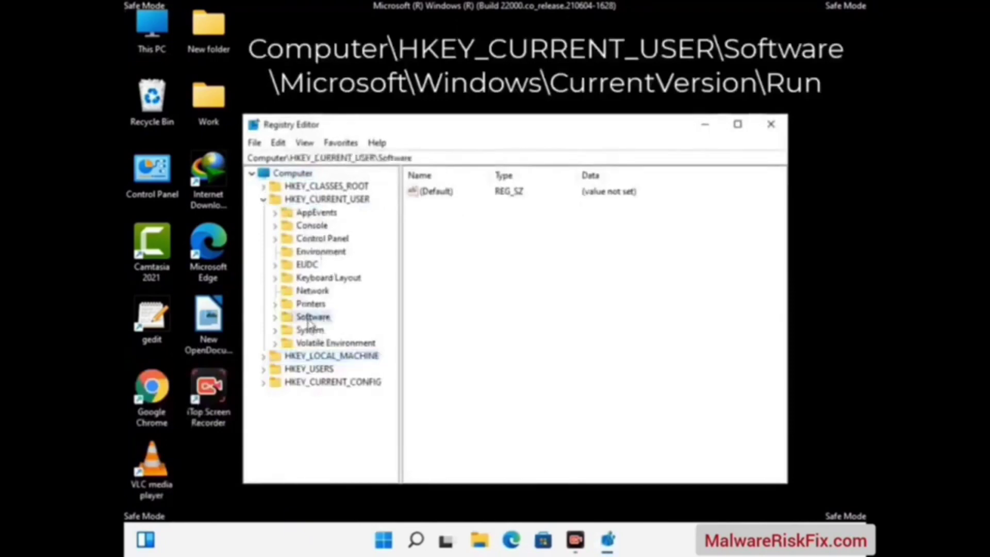
{"action": "left_click", "coordinate": [275, 317]}
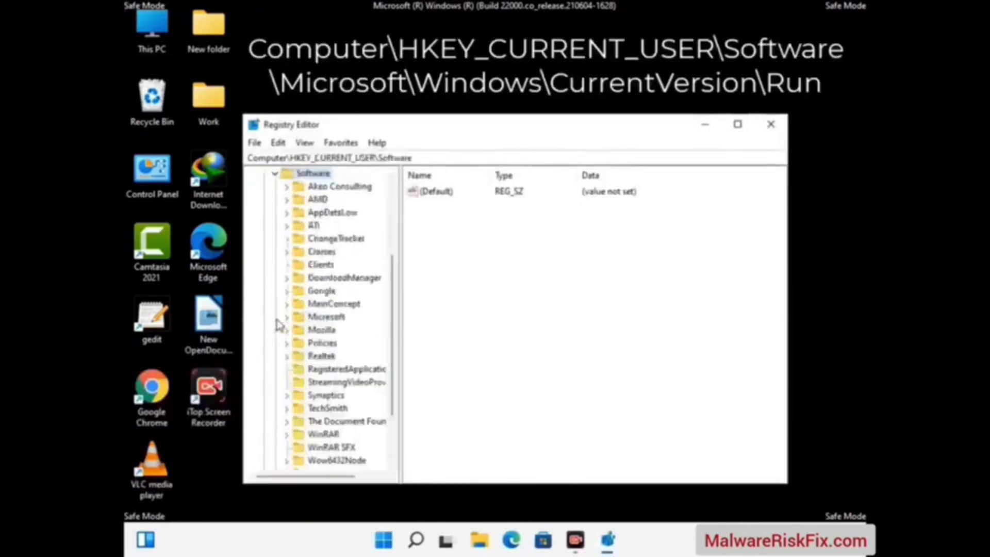
{"action": "double_click", "coordinate": [322, 319]}
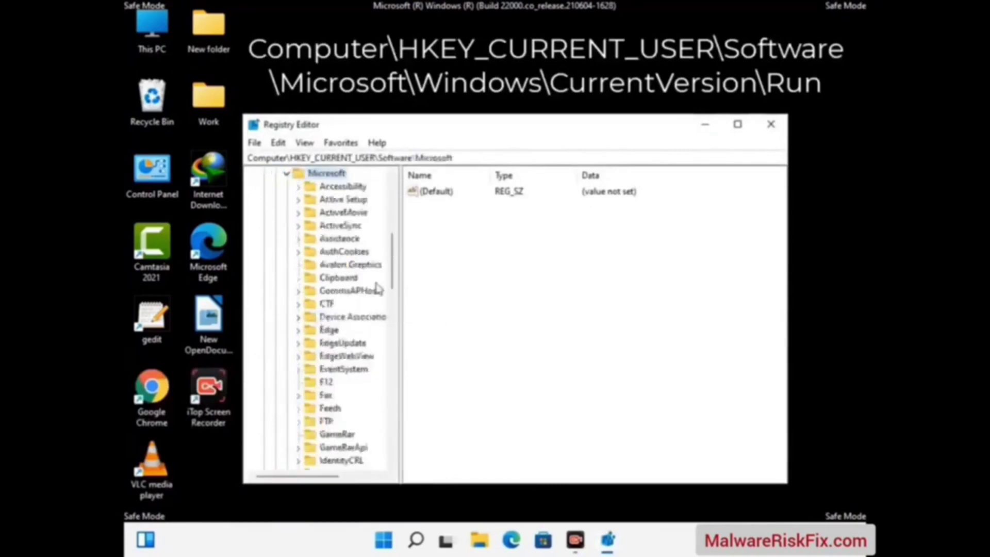
Go through Windows\CurrentVersion to the Run key, listing IDMan, OneDrive and ScreenRec entries.
{"action": "scroll", "coordinate": [364, 232], "scroll_direction": "down", "scroll_amount": 4}
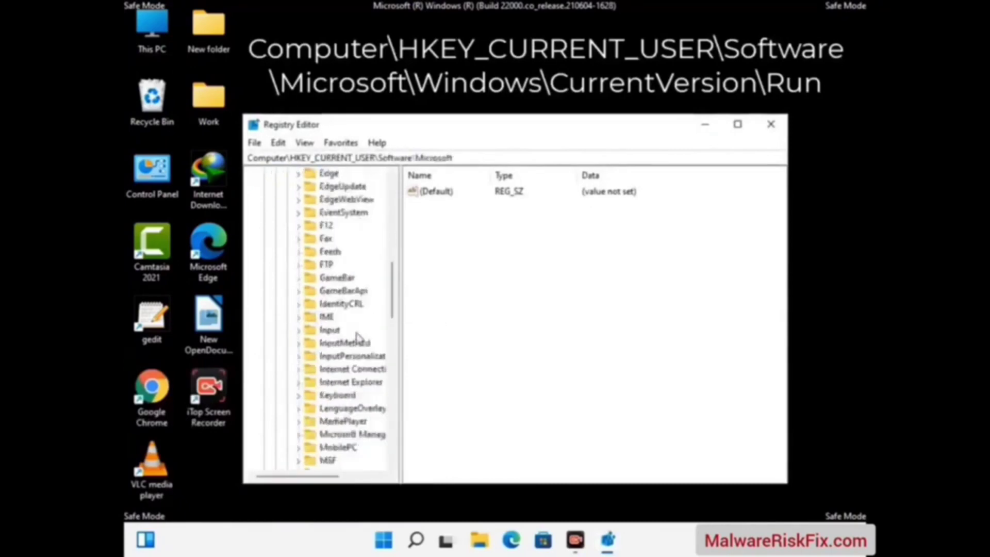
{"action": "scroll", "coordinate": [358, 337], "scroll_direction": "down", "scroll_amount": 3}
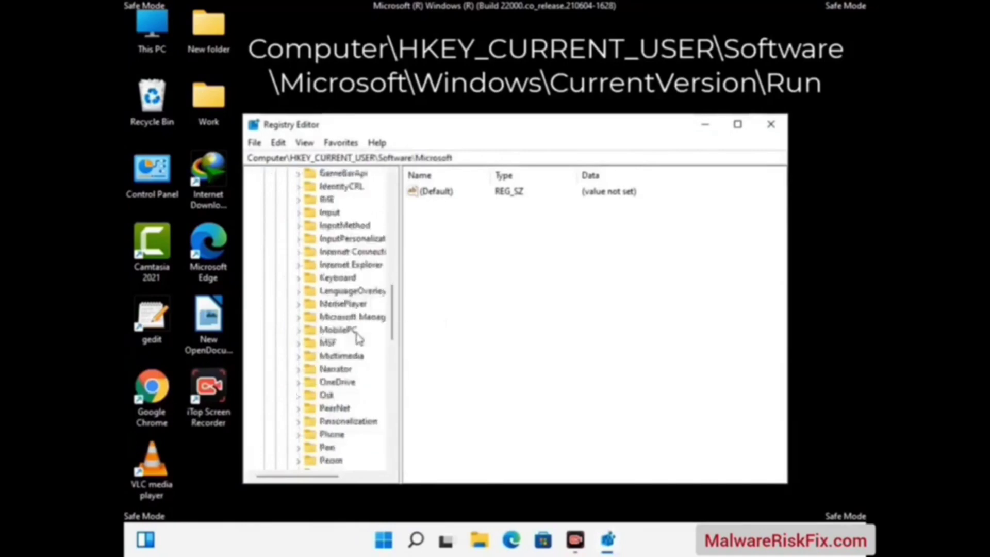
{"action": "scroll", "coordinate": [359, 338], "scroll_direction": "down", "scroll_amount": 7}
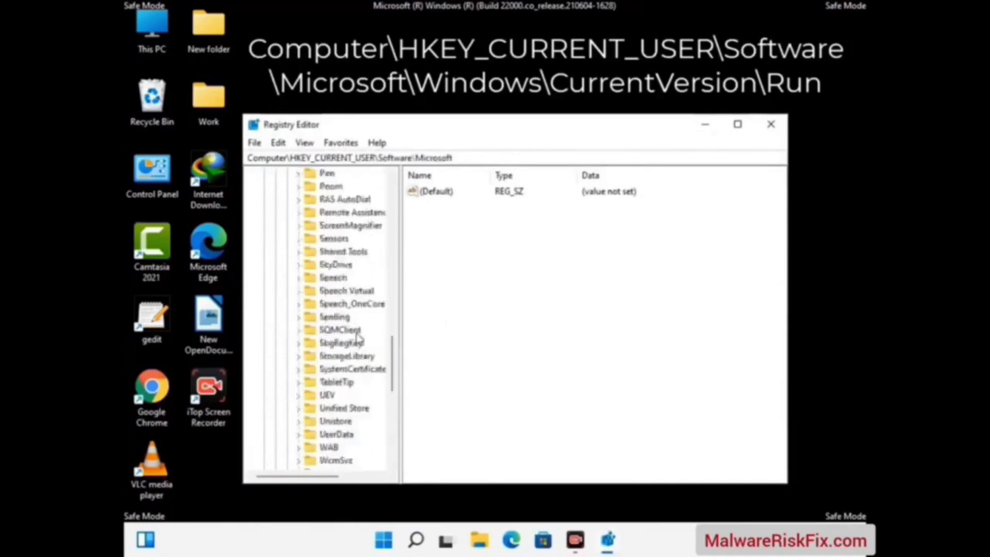
{"action": "scroll", "coordinate": [359, 338], "scroll_direction": "down", "scroll_amount": 3}
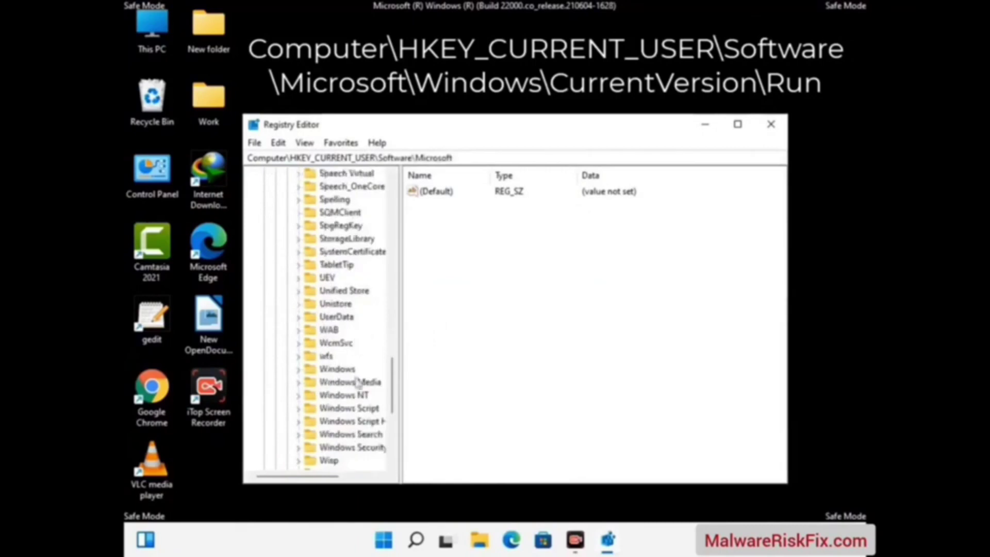
{"action": "double_click", "coordinate": [337, 368]}
{"action": "scroll", "coordinate": [361, 363], "scroll_direction": "down", "scroll_amount": 1}
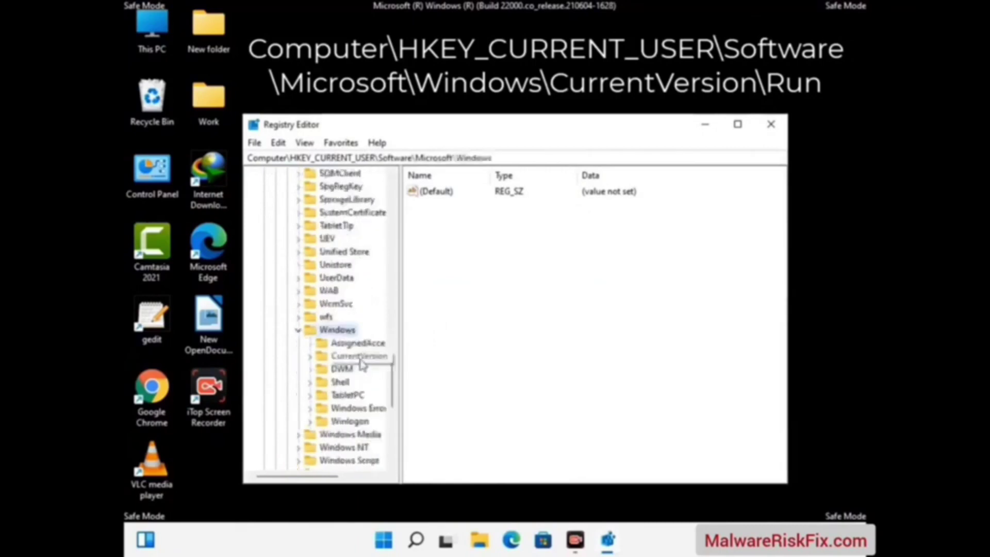
{"action": "double_click", "coordinate": [359, 356]}
{"action": "scroll", "coordinate": [356, 337], "scroll_direction": "down", "scroll_amount": 3}
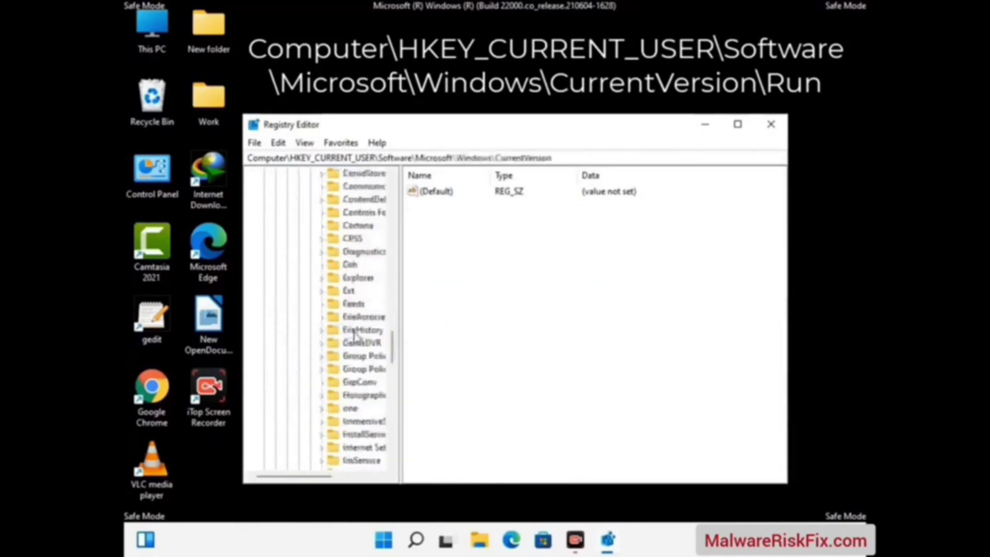
{"action": "scroll", "coordinate": [355, 336], "scroll_direction": "down", "scroll_amount": 1}
{"action": "scroll", "coordinate": [355, 336], "scroll_direction": "down", "scroll_amount": 2}
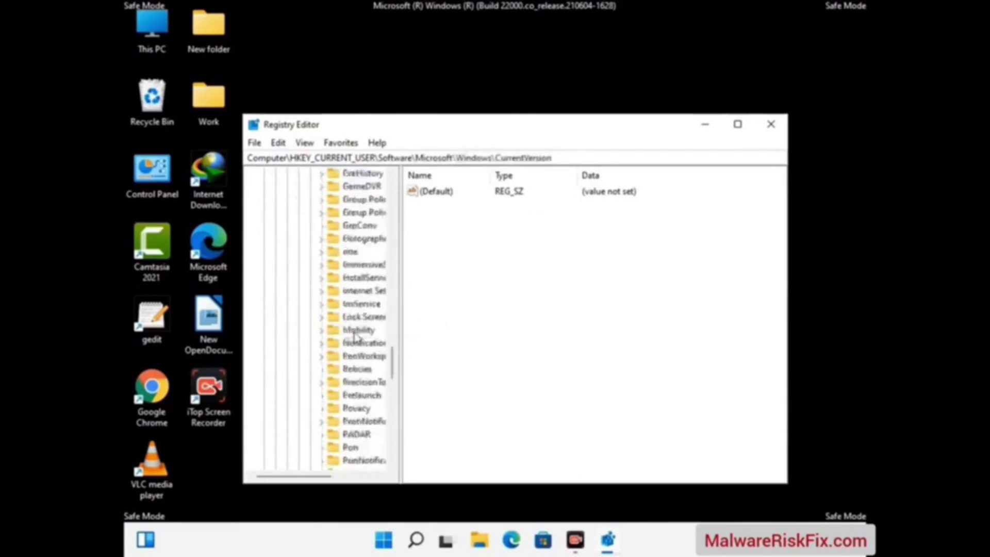
{"action": "scroll", "coordinate": [354, 336], "scroll_direction": "down", "scroll_amount": 1}
{"action": "scroll", "coordinate": [355, 338], "scroll_direction": "down", "scroll_amount": 1}
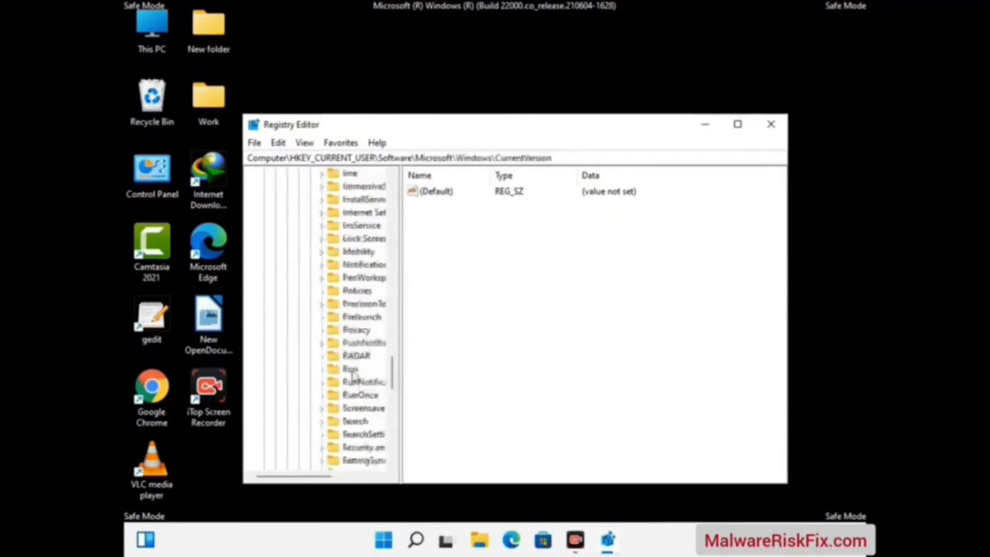
{"action": "left_click", "coordinate": [350, 370]}
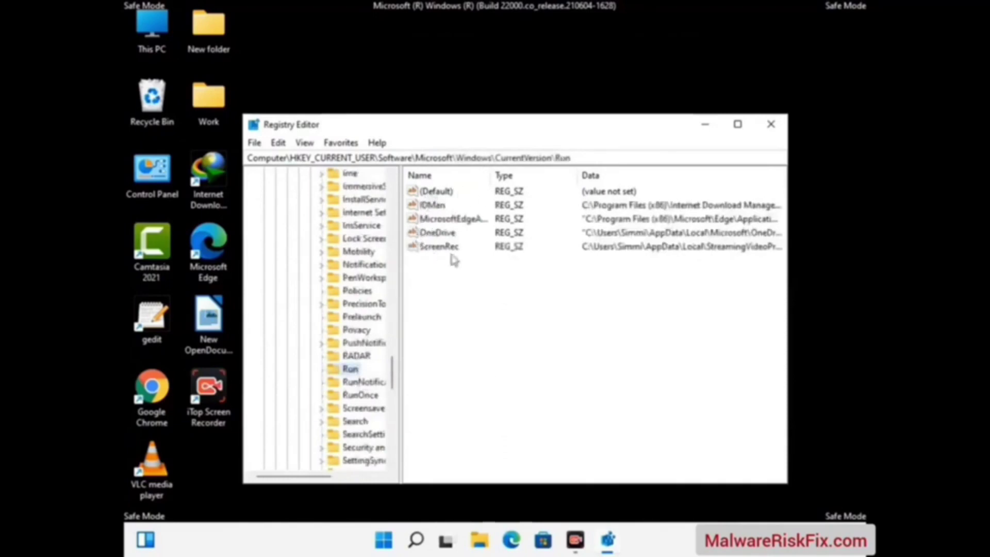
Delete the ScreenRec startup value from the Run key and confirm.
{"action": "left_click", "coordinate": [437, 248]}
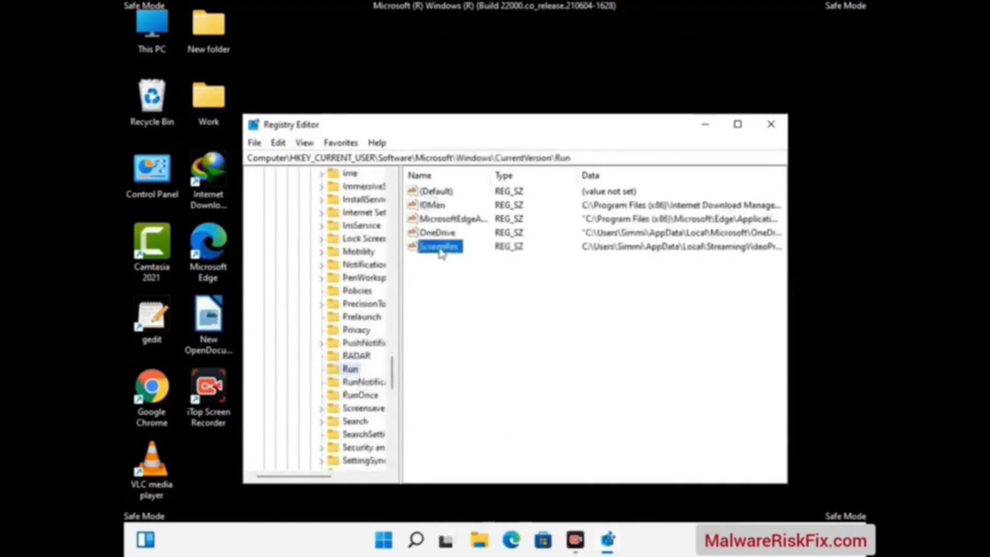
{"action": "left_click", "coordinate": [447, 249]}
{"action": "right_click", "coordinate": [448, 252]}
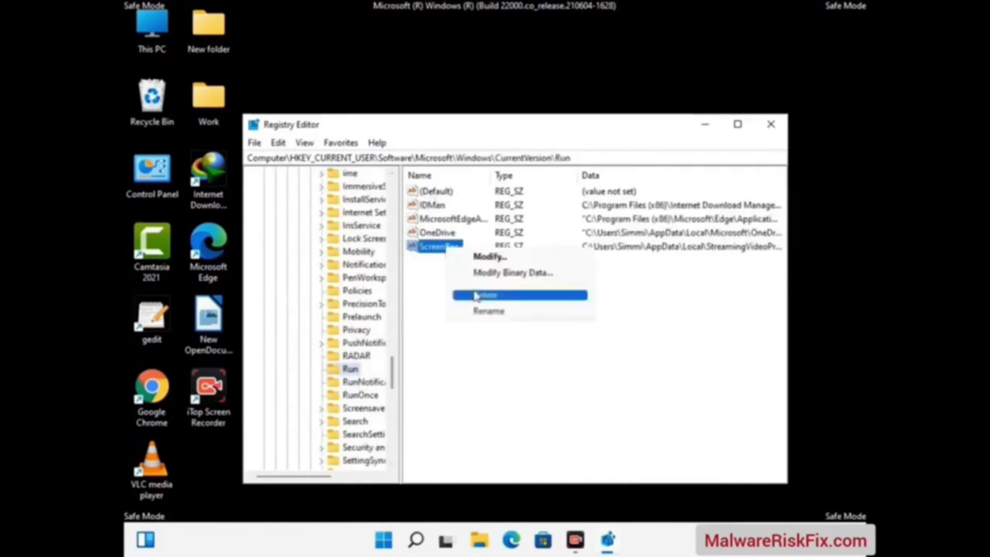
{"action": "left_click", "coordinate": [476, 295]}
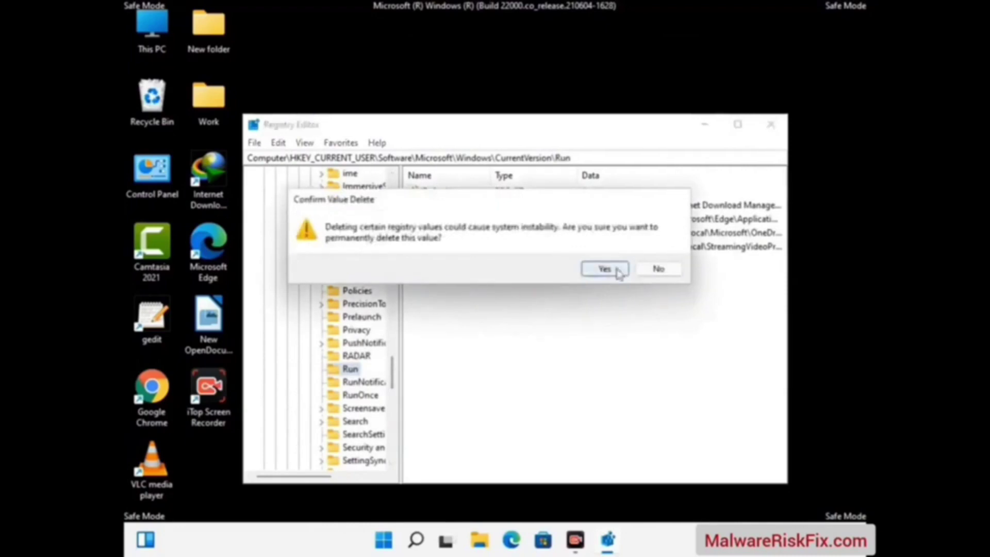
{"action": "left_click", "coordinate": [617, 269]}
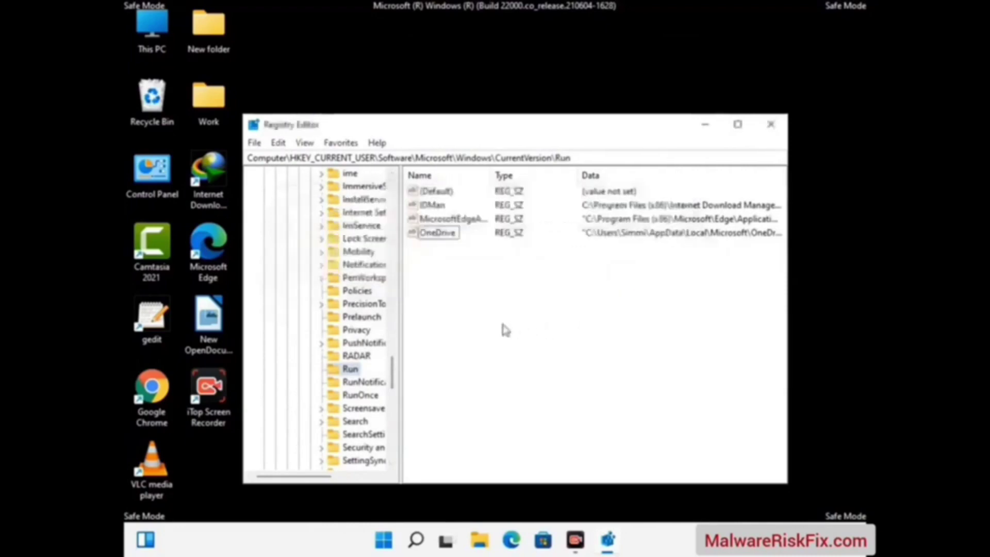
Search the registry for 'Virus Name', then close the Find box and Registry Editor.
{"action": "key", "text": "ctrl+f"}
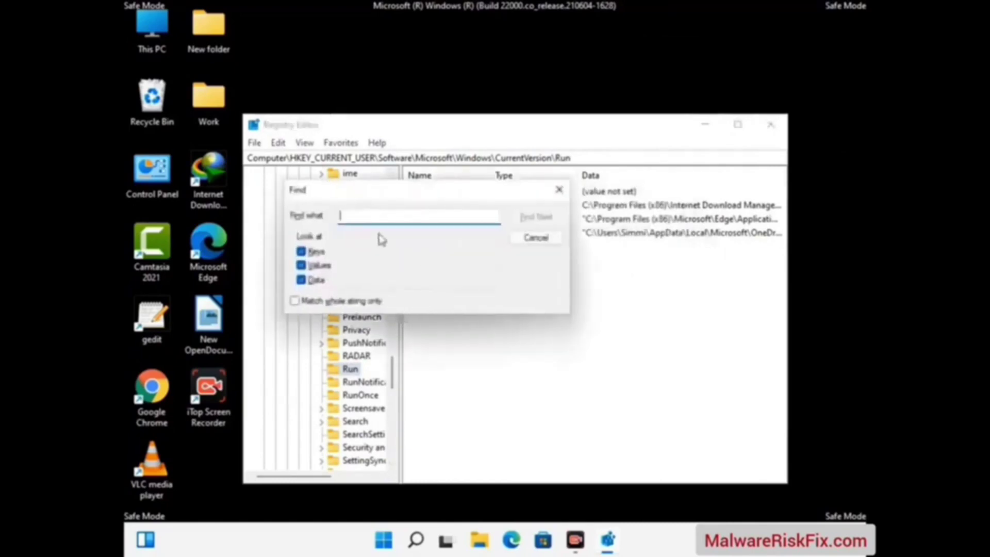
{"action": "type", "text": "Viru"}
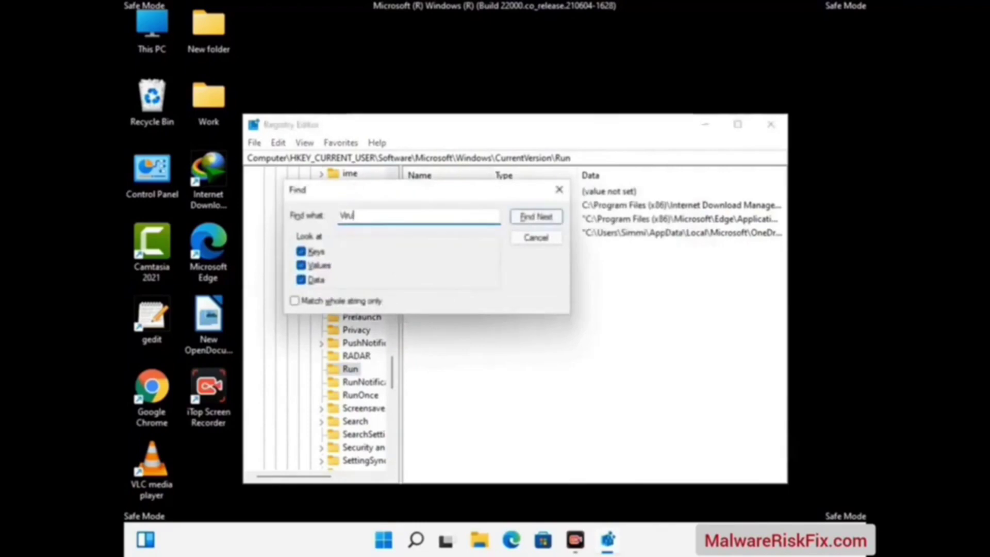
{"action": "type", "text": "s Name"}
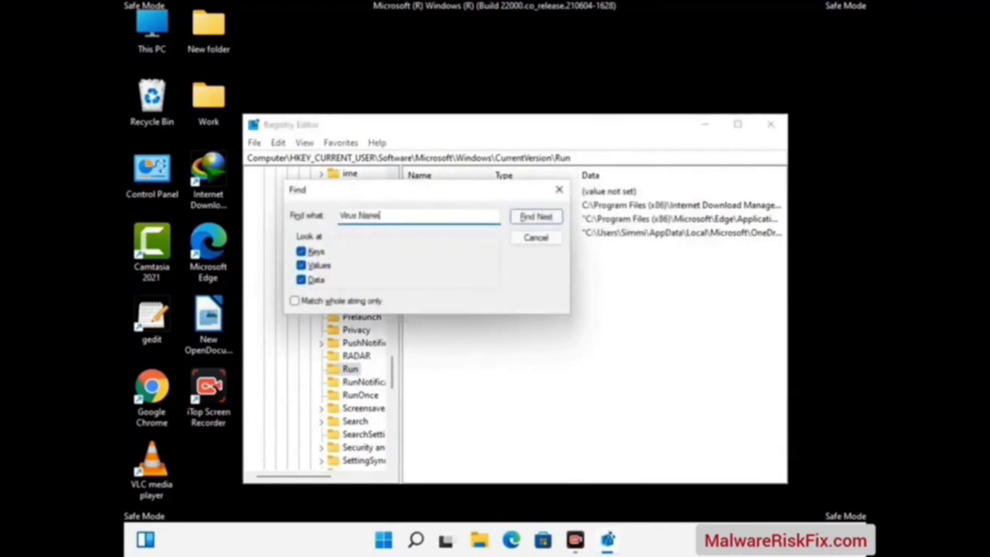
{"action": "left_click", "coordinate": [525, 219]}
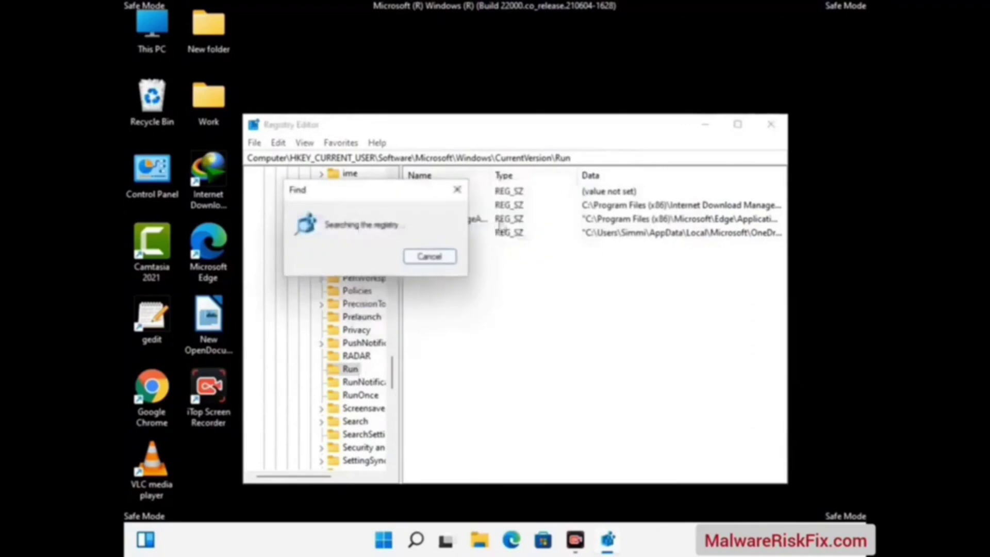
{"action": "left_click", "coordinate": [457, 191]}
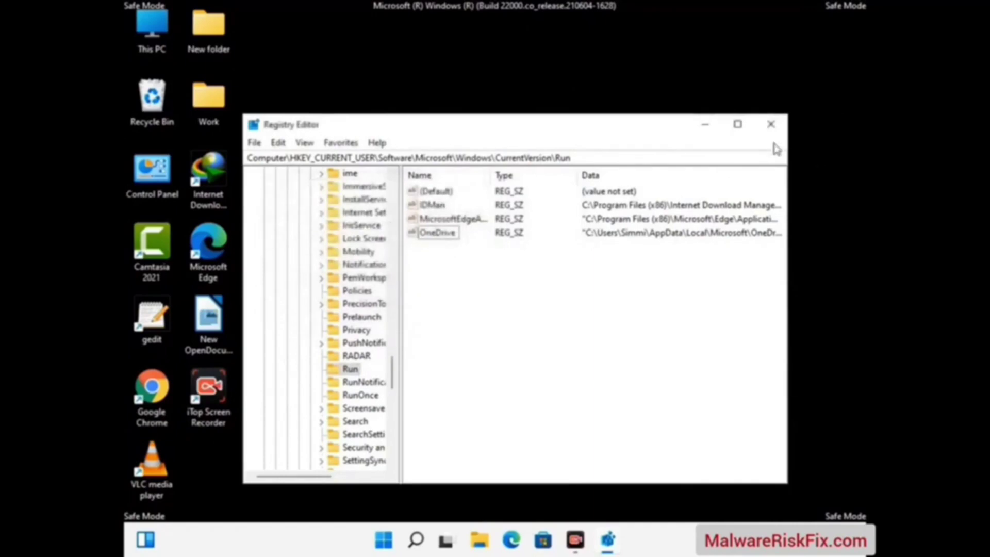
{"action": "left_click", "coordinate": [771, 125]}
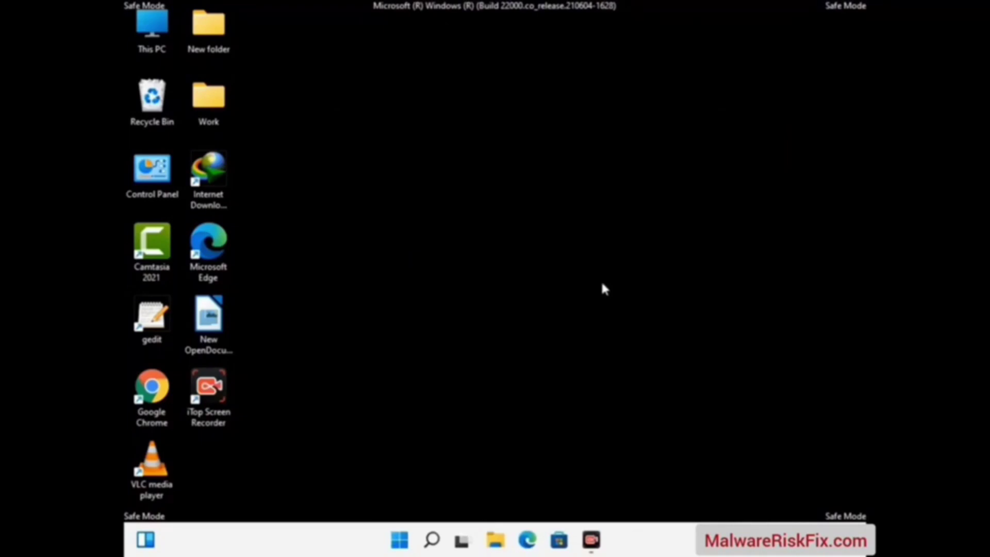
Run msconfig, uncheck Safe boot on the Boot tab, and apply the change.
{"action": "key", "text": "super+r"}
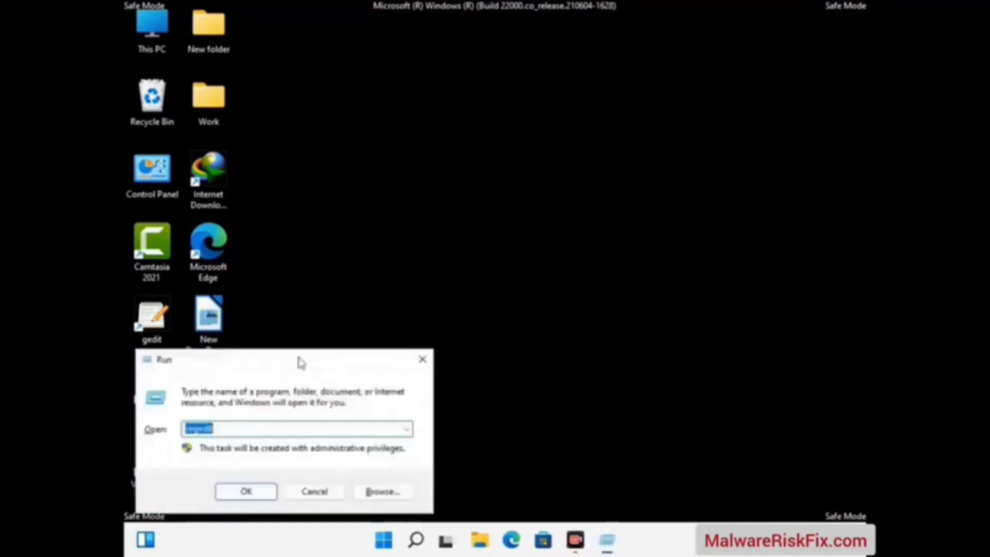
{"action": "left_click_drag", "start_coordinate": [292, 360], "coordinate": [509, 154]}
{"action": "type", "text": "m"}
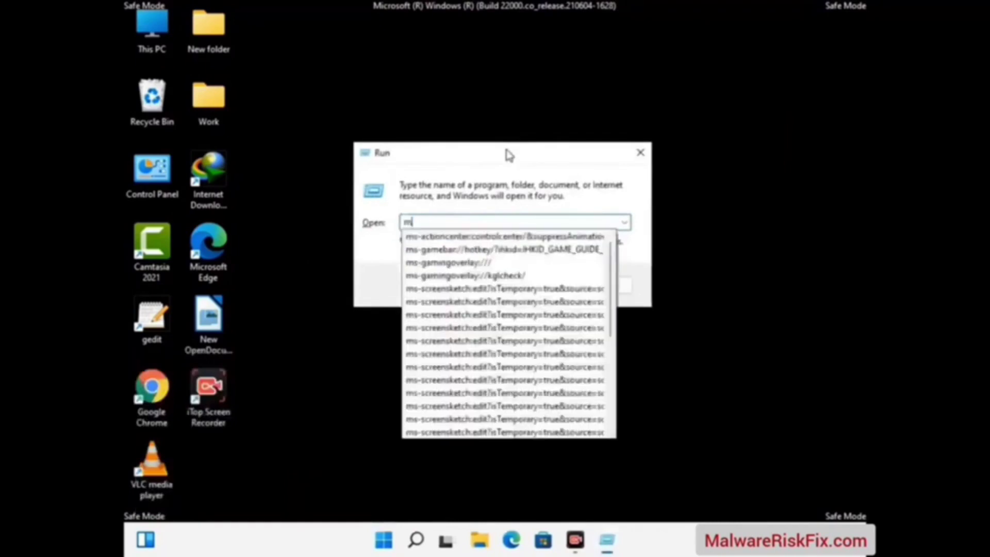
{"action": "type", "text": "sconfig"}
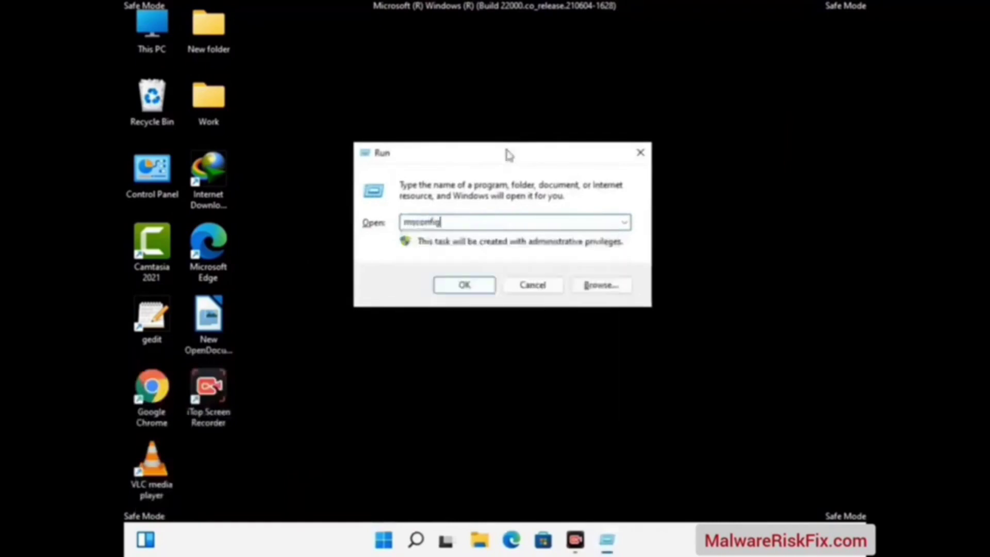
{"action": "left_click", "coordinate": [457, 283]}
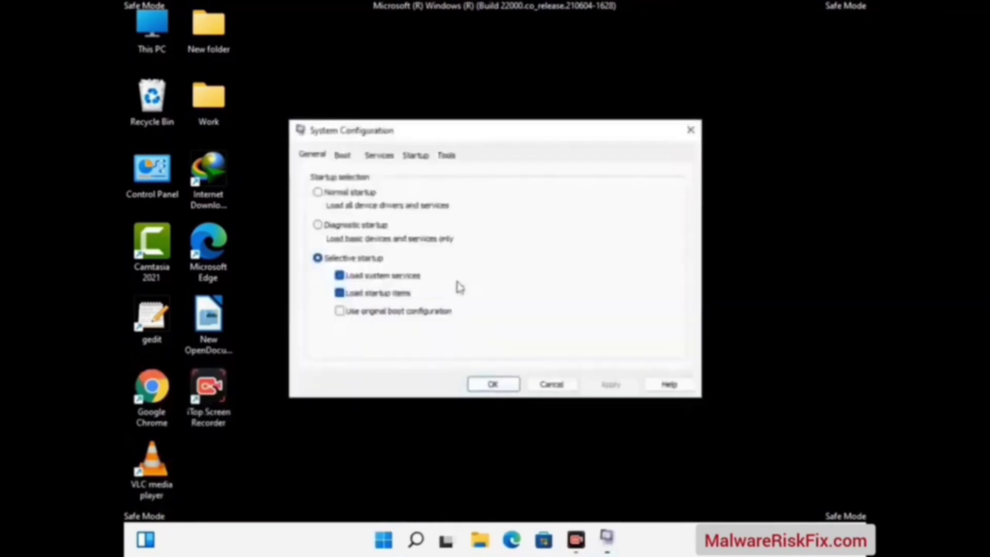
{"action": "left_click", "coordinate": [342, 156]}
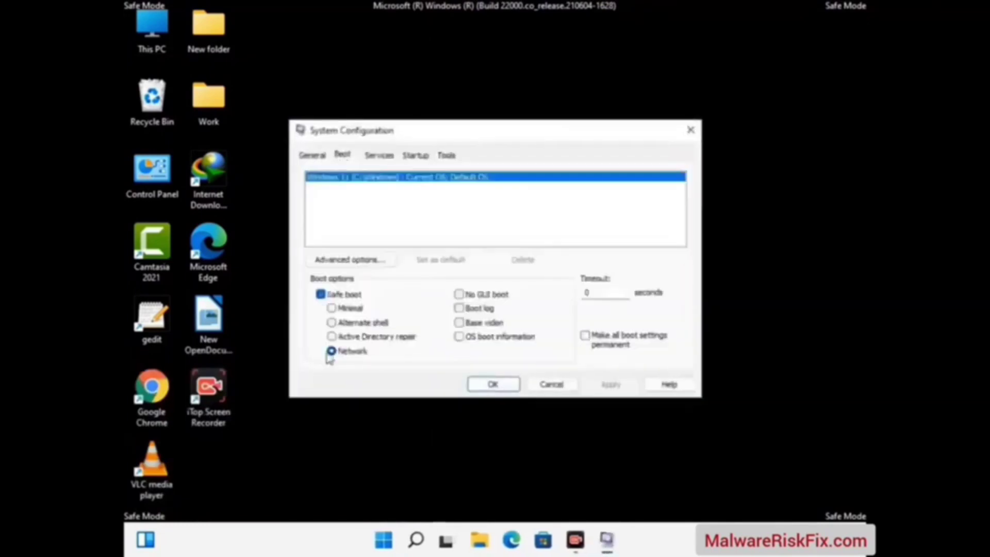
{"action": "left_click", "coordinate": [318, 297]}
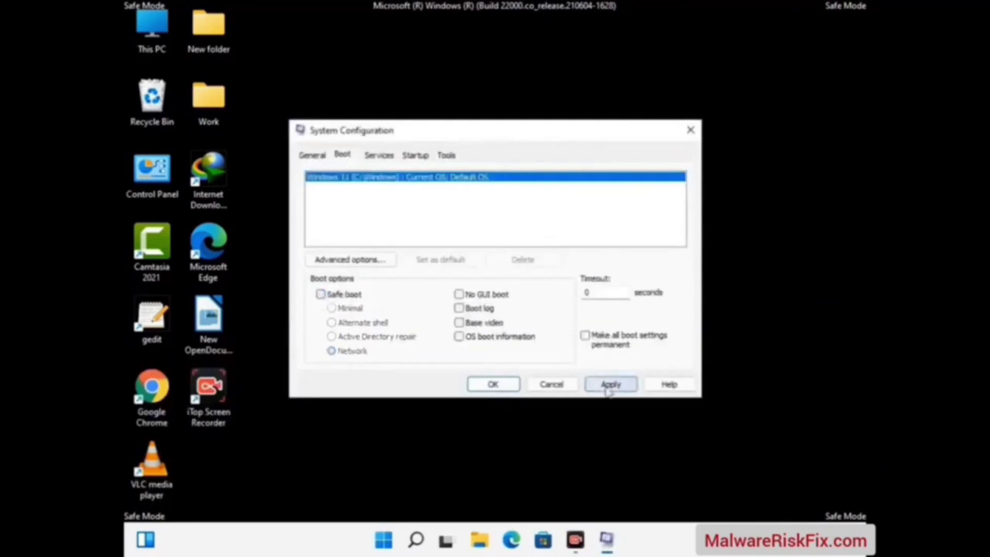
{"action": "left_click", "coordinate": [607, 387]}
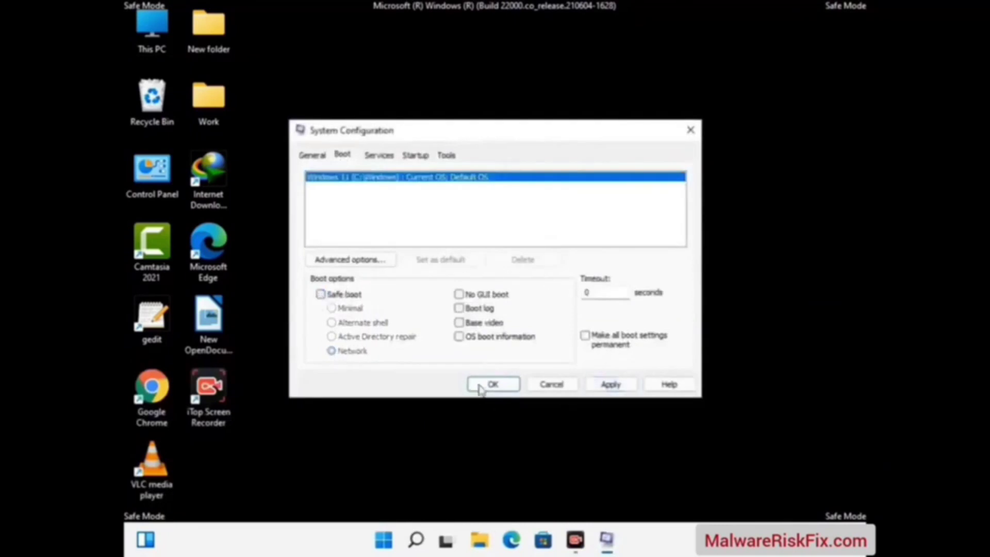